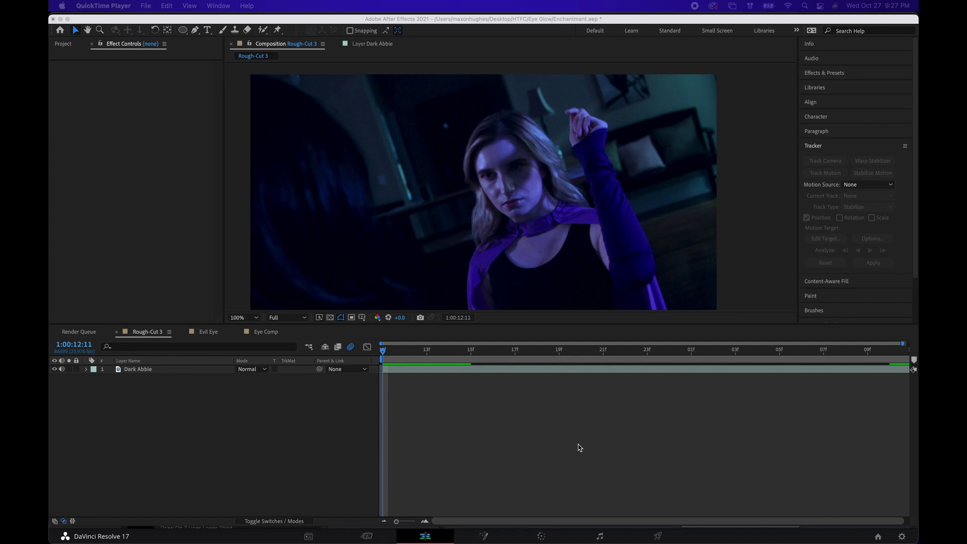
Duplicate the Dark Abbie layer to create Dark Abbie 2
left_click(155, 371)
left_click(155, 371)
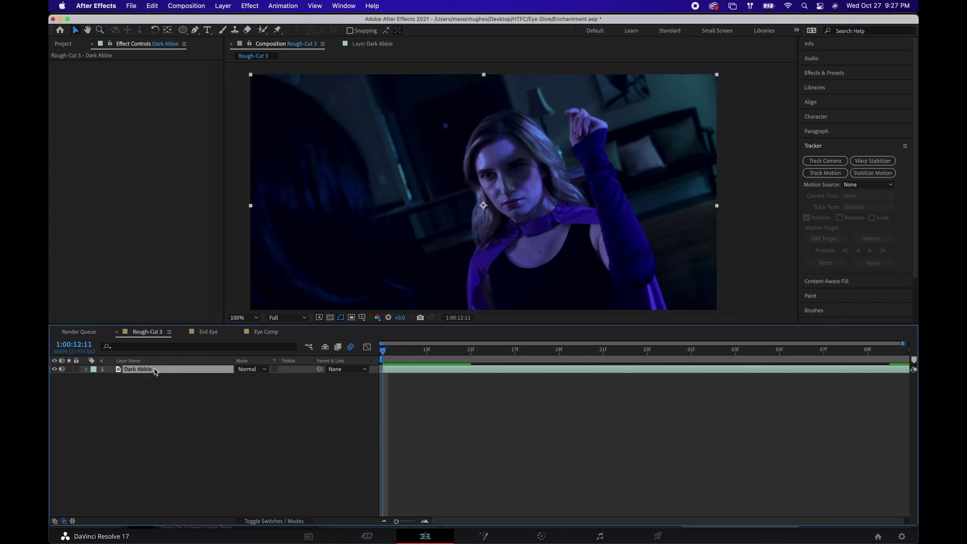
key("super+d")
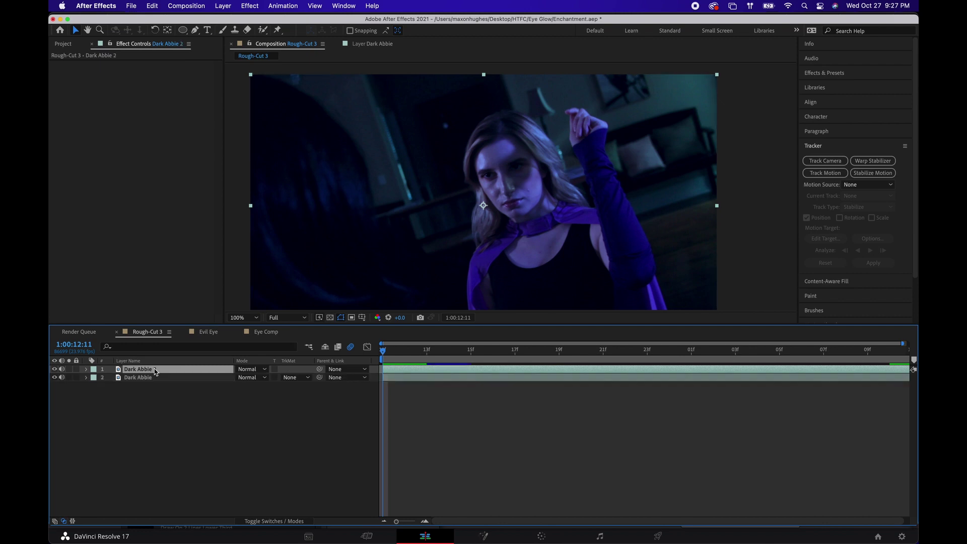
Draw a curved Pen mask on the copy from the forehead down the left side, chin and right cheek
left_click(194, 31)
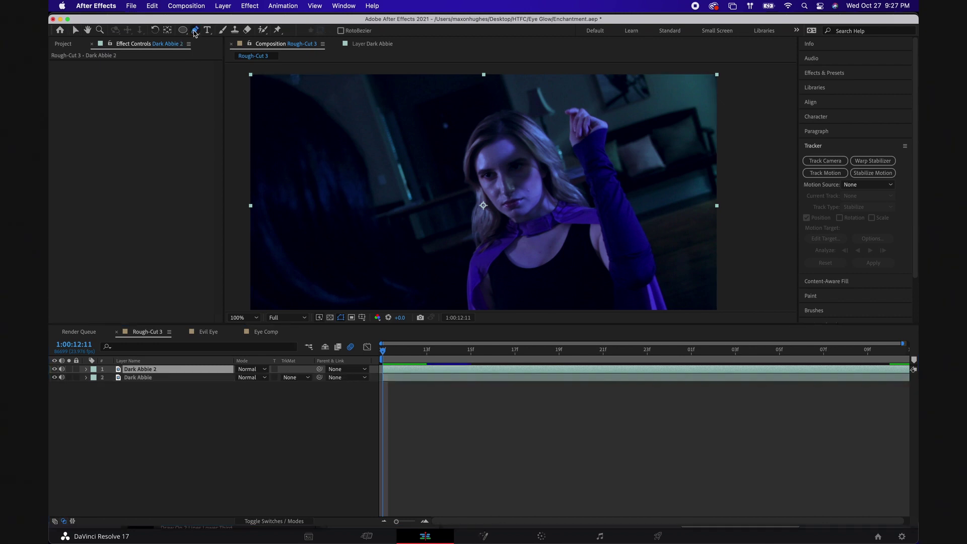
left_click(499, 141)
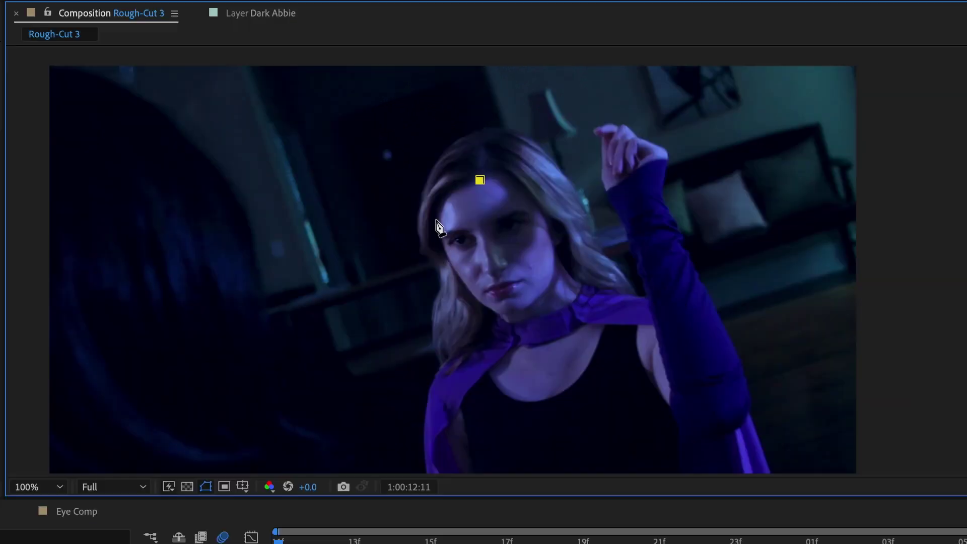
left_click_drag(475, 169, 481, 194)
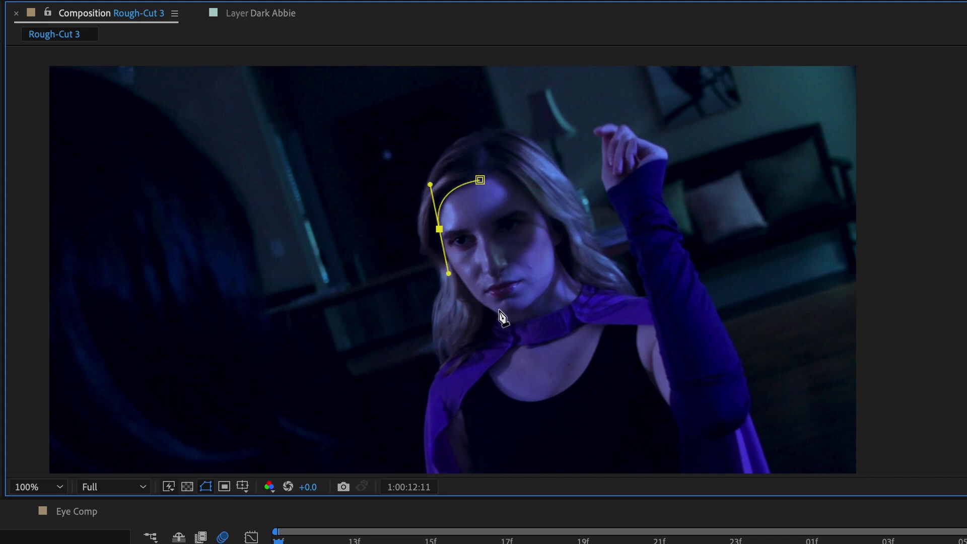
left_click_drag(499, 311, 519, 312)
left_click_drag(551, 237, 510, 181)
Close the face mask and track it forward with Face Tracking (Detailed Features), then return to the first frame
left_click(483, 181)
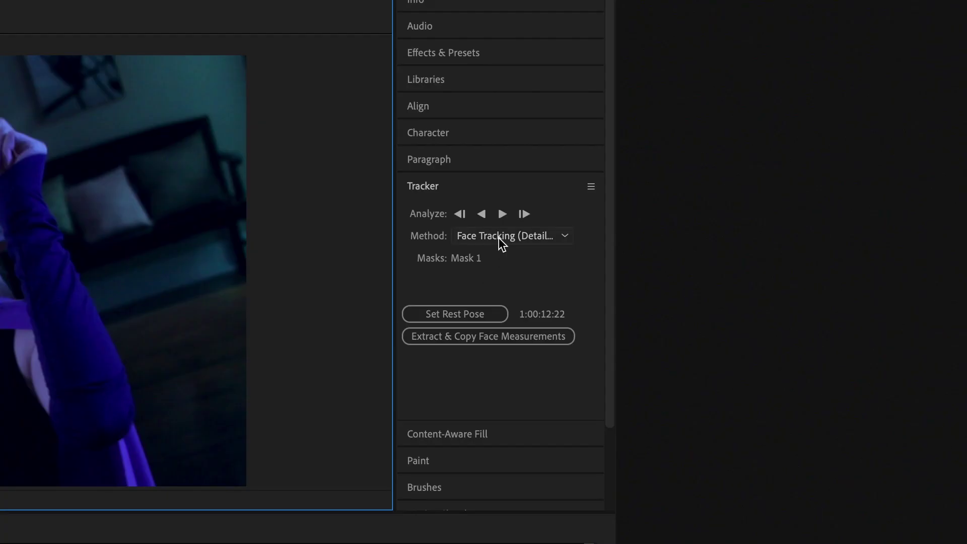
left_click(530, 234)
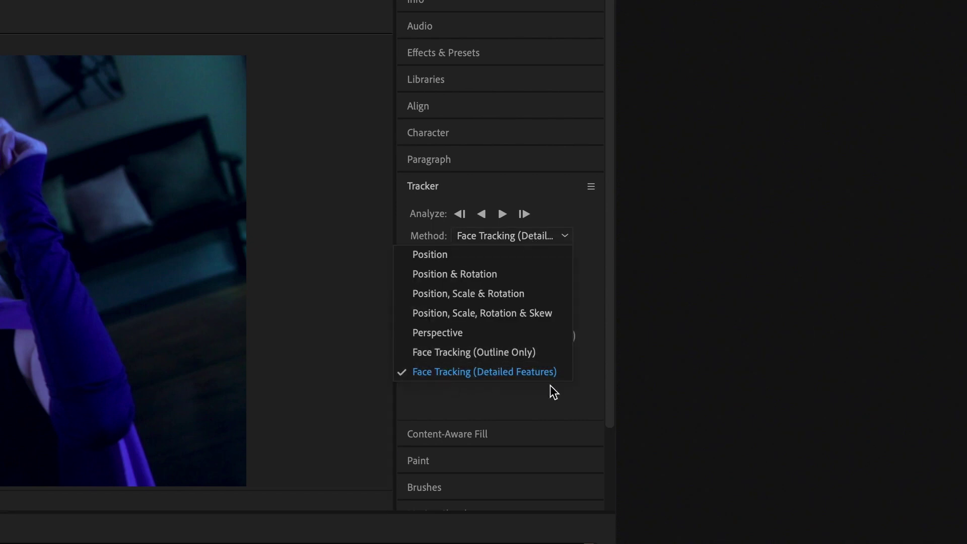
left_click(593, 263)
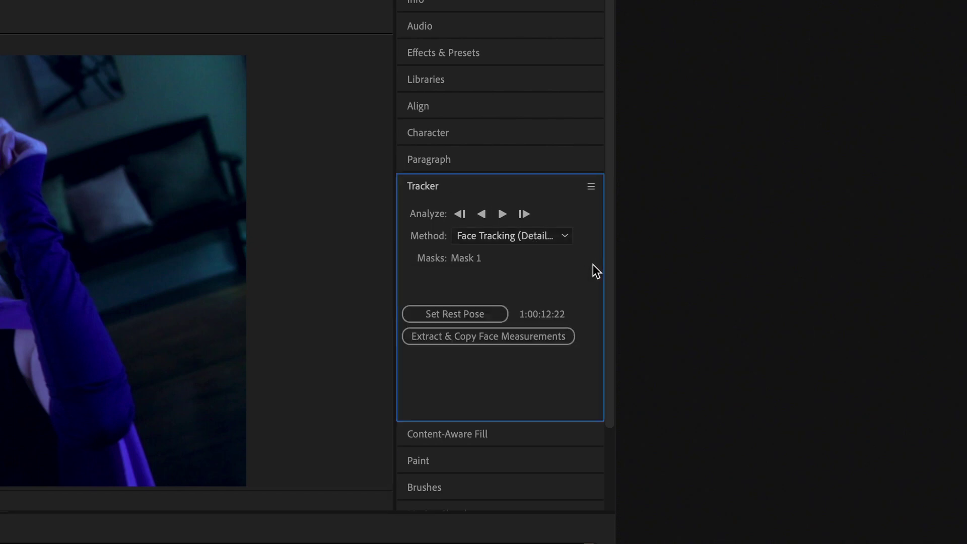
left_click(502, 216)
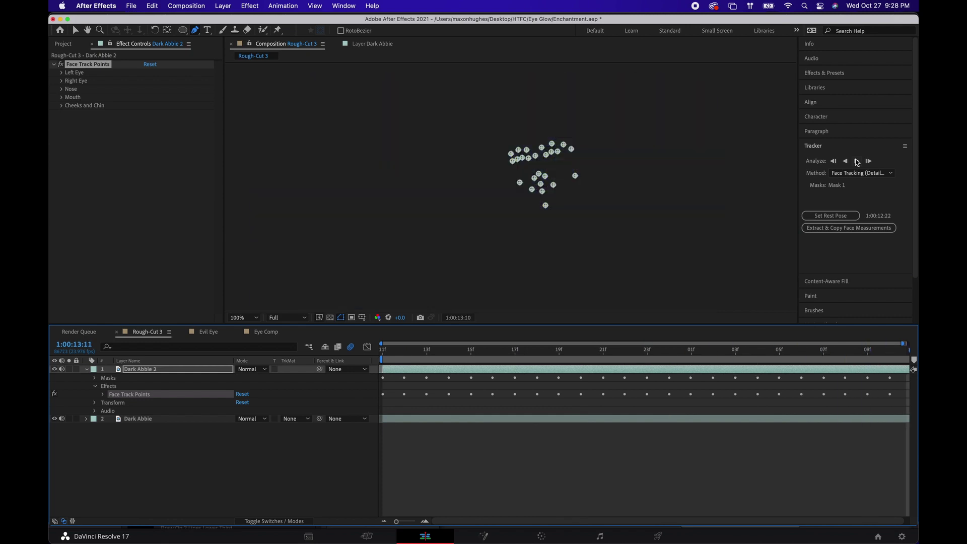
left_click_drag(457, 354, 366, 357)
scroll(527, 192, "up", 4)
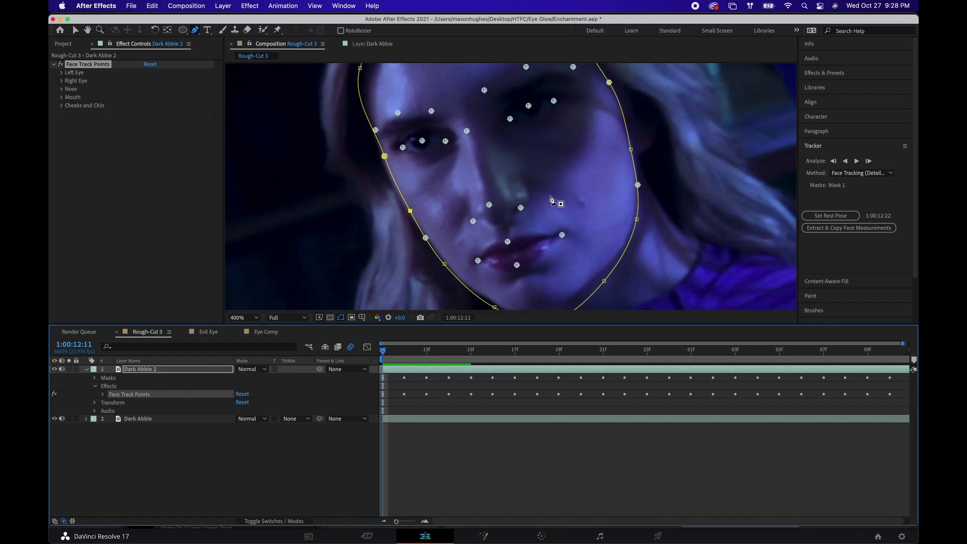
key("comma")
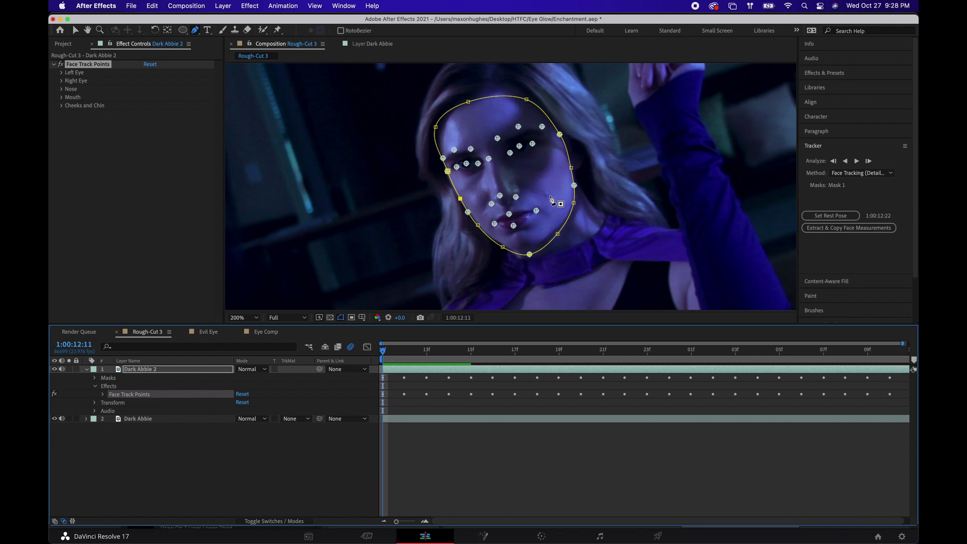
key("period")
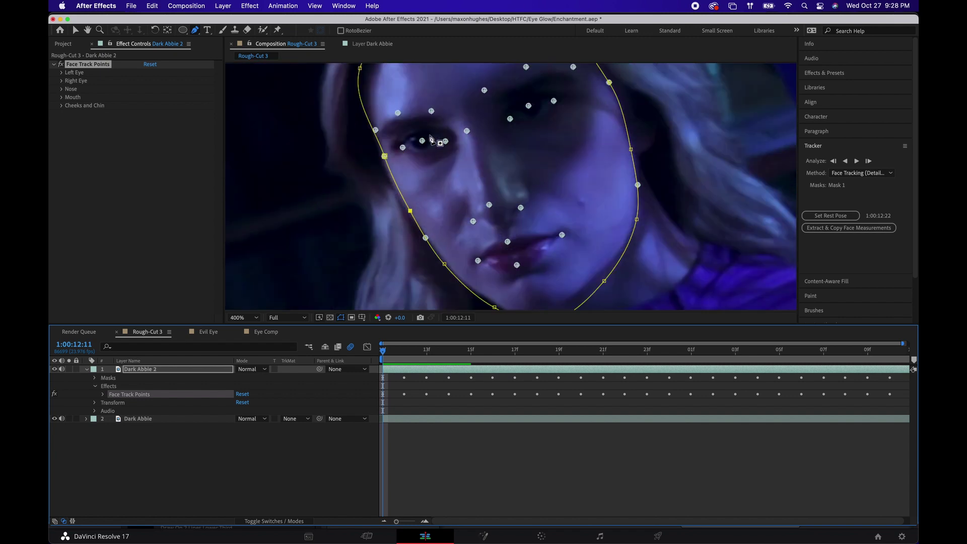
key("comma")
key("comma")
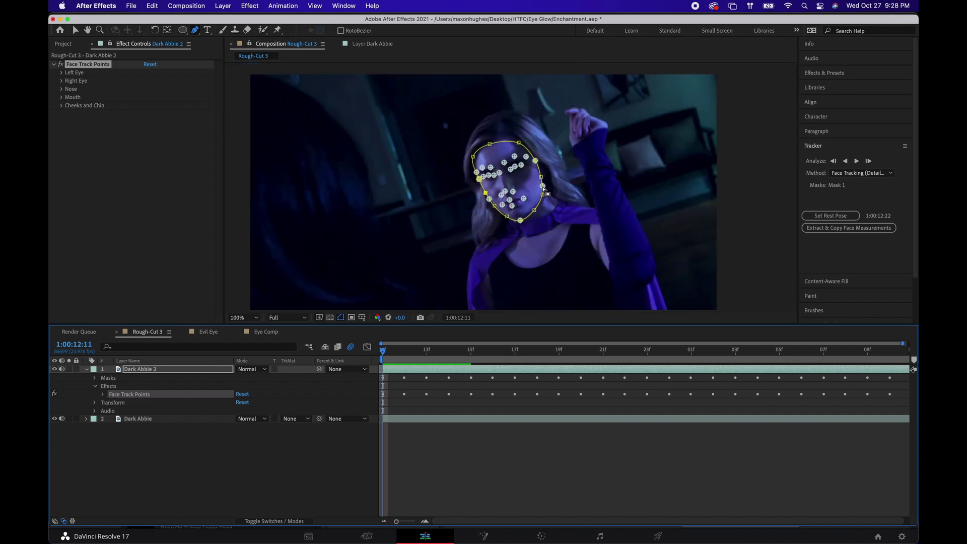
key("period")
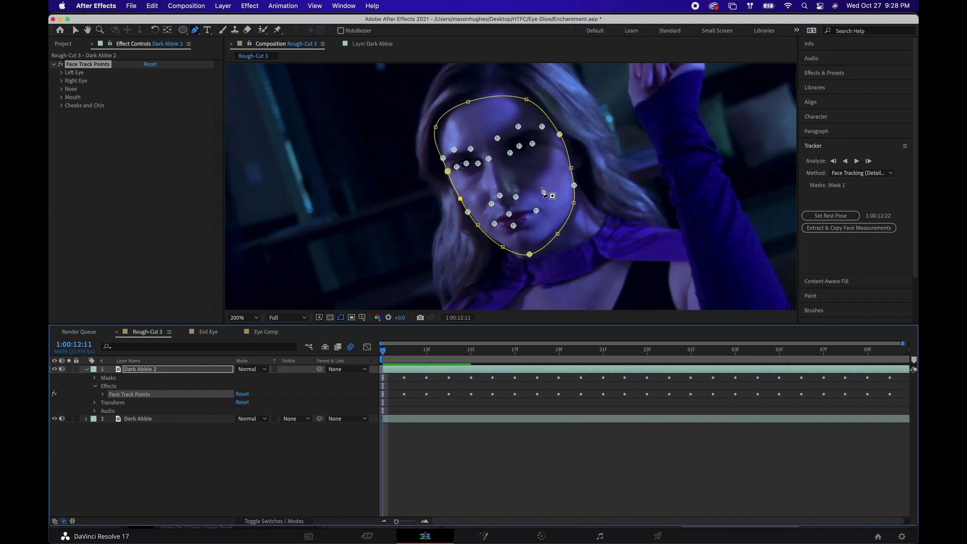
left_click(138, 371)
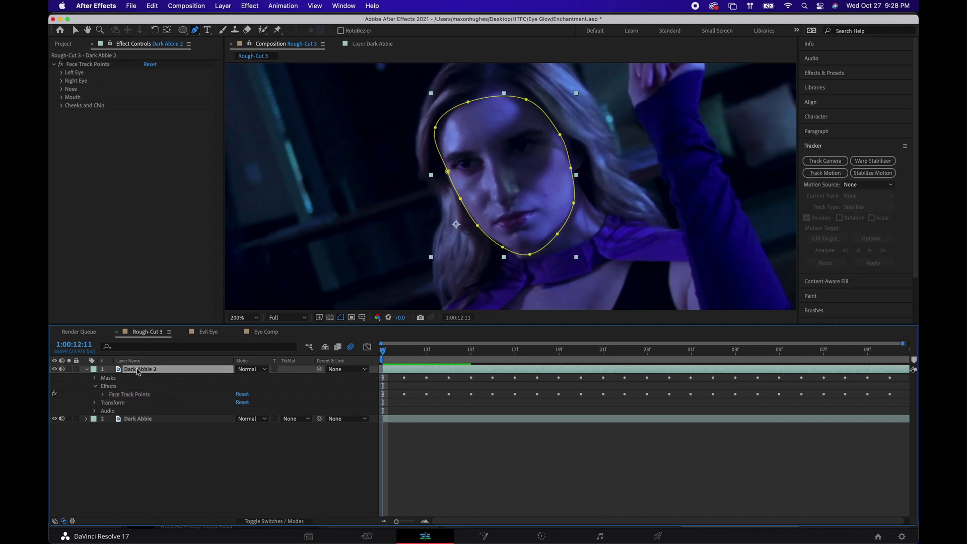
Create a new black solid layer named 'Eye Glow' from Layer > New > Solid
left_click(223, 6)
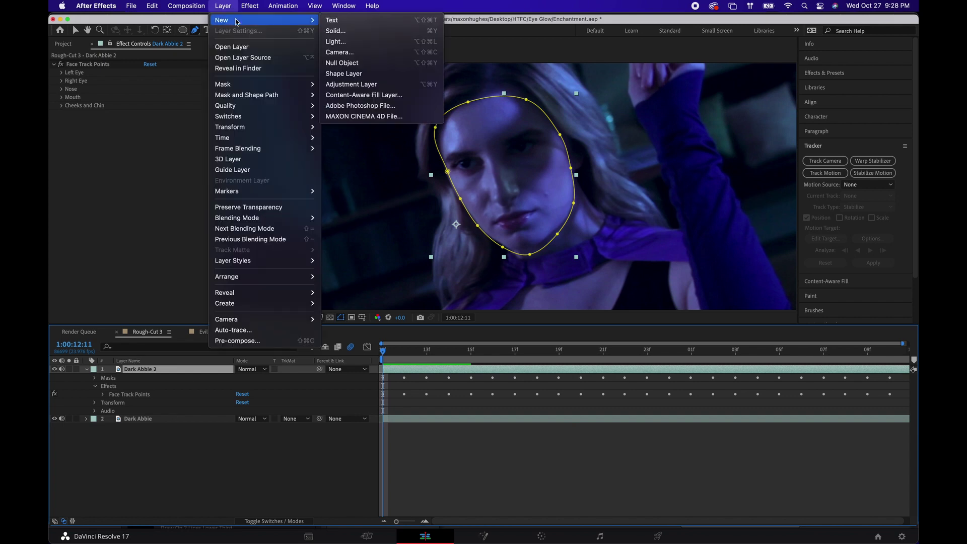
mouse_move(300, 21)
left_click(325, 31)
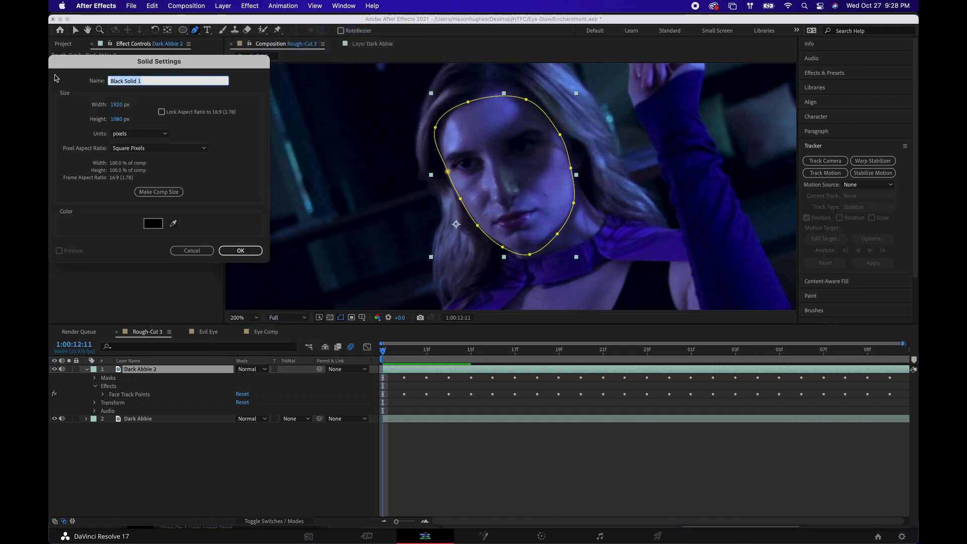
type("Eye Glow")
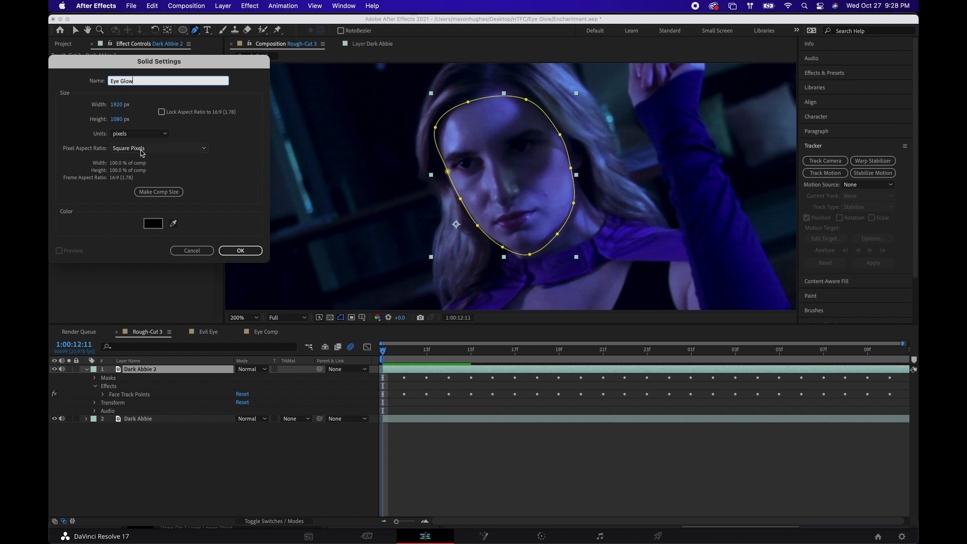
left_click(240, 251)
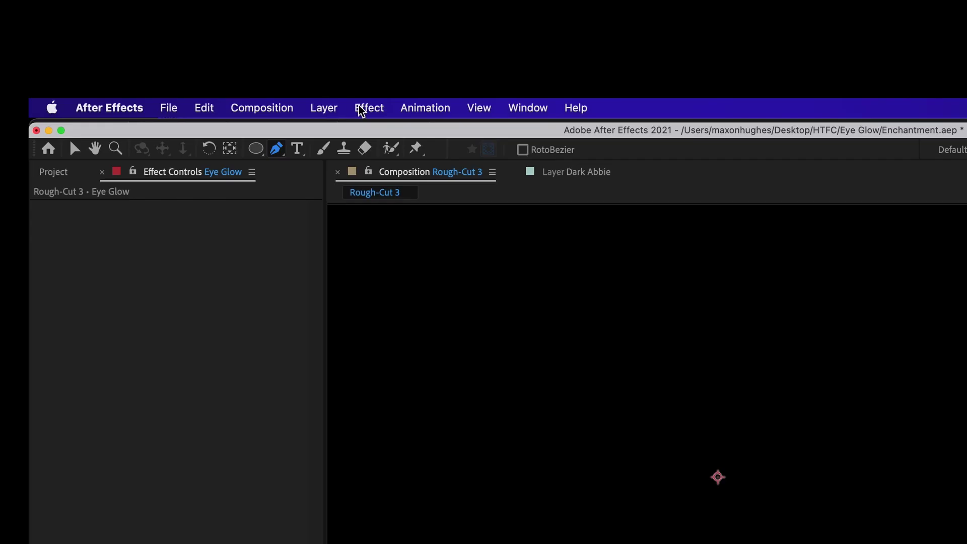
Apply Turbulent Noise to Eye Glow with Dynamic Progressive fractal type and Invert checked
left_click(250, 8)
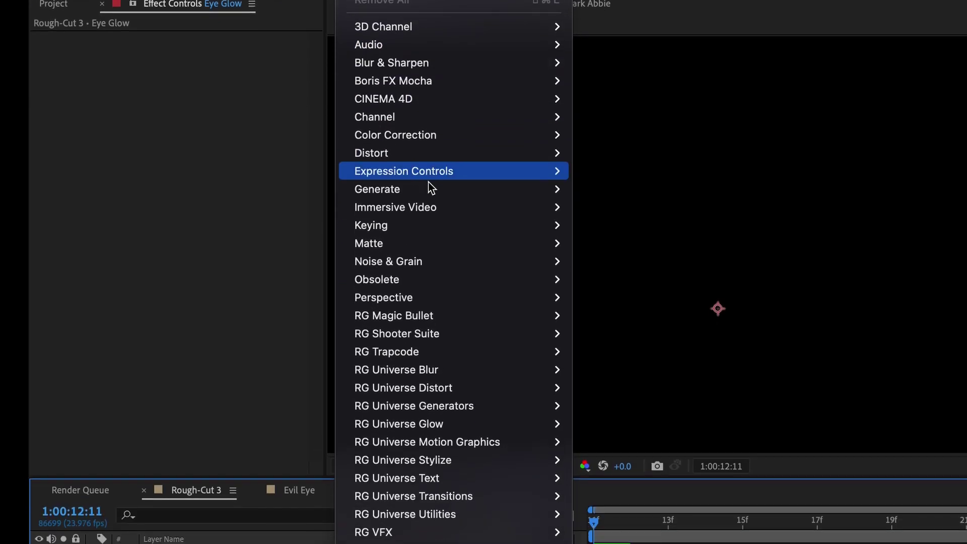
mouse_move(409, 261)
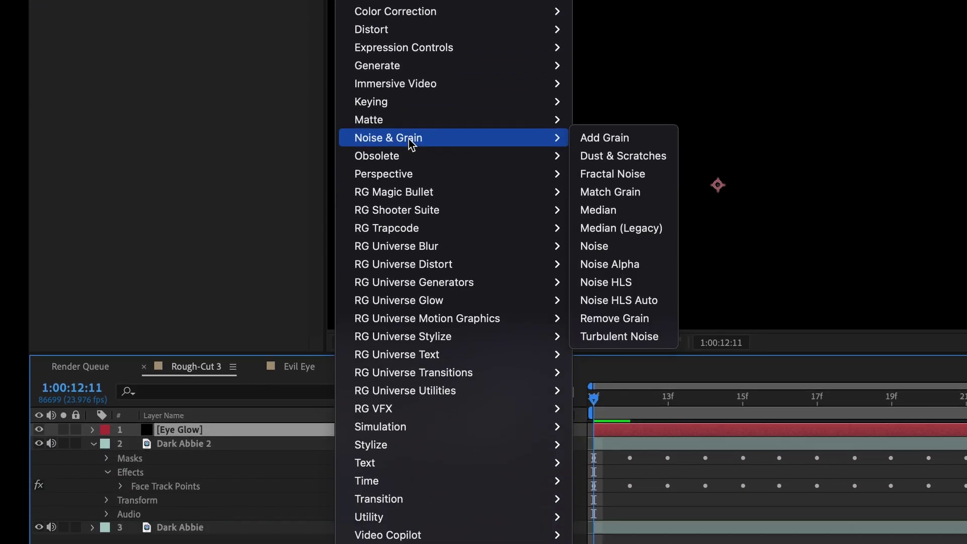
left_click(611, 336)
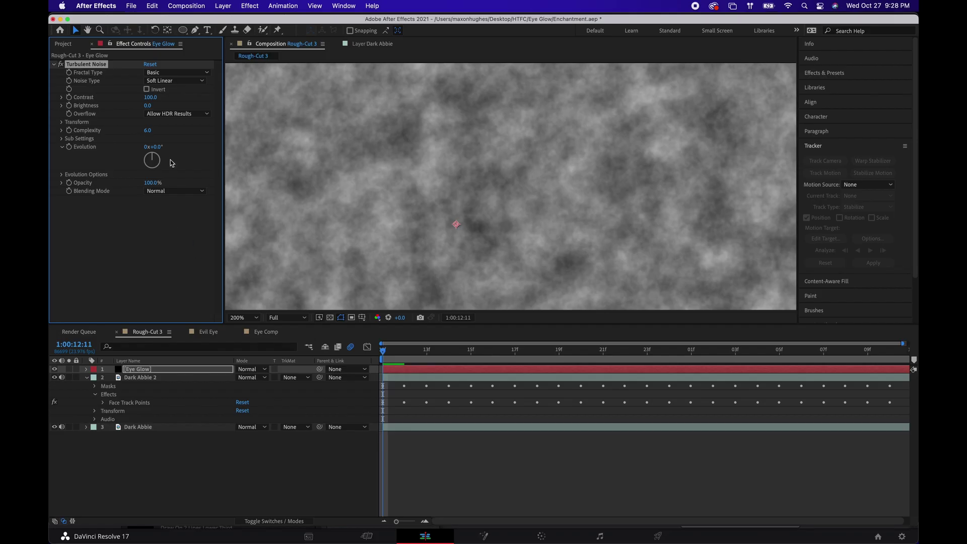
left_click(180, 74)
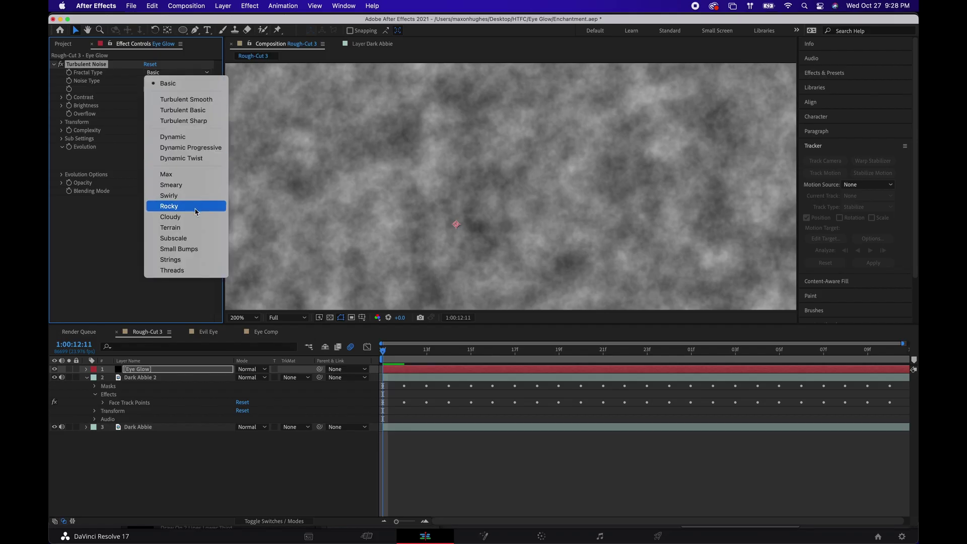
left_click(191, 149)
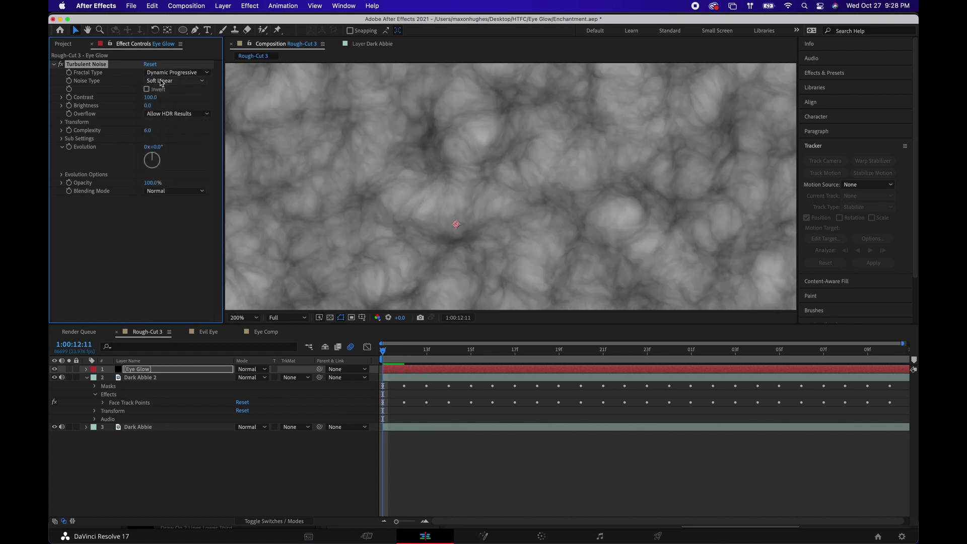
left_click(149, 90)
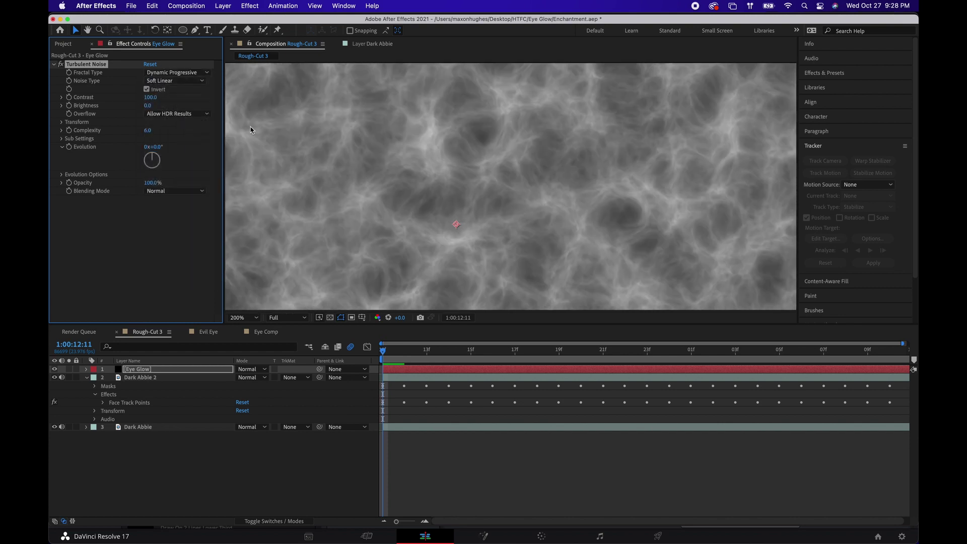
Set the noise Rotation to 3°, Scale to 134 and Contrast to 214
scroll(431, 176, "down", 1)
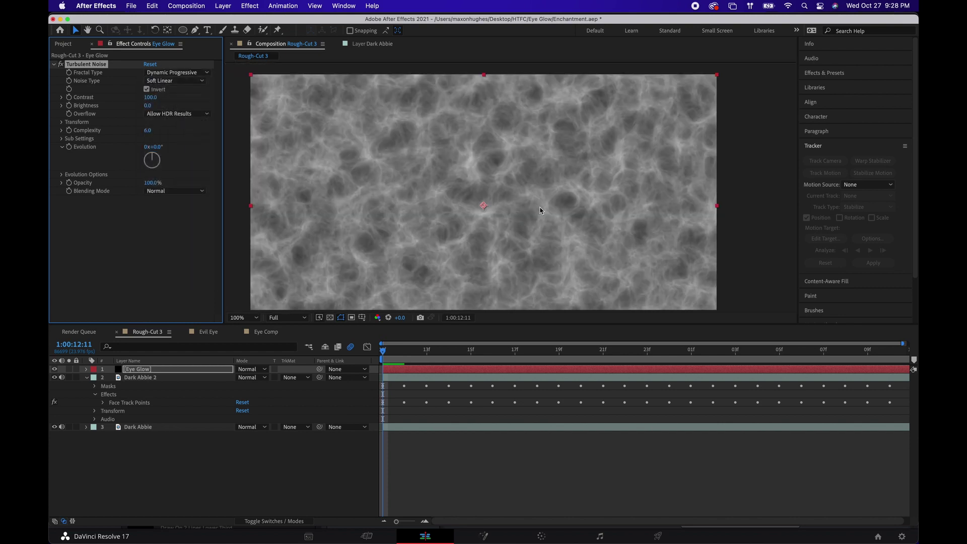
left_click(61, 122)
left_click_drag(151, 130, 157, 130)
left_click(70, 146)
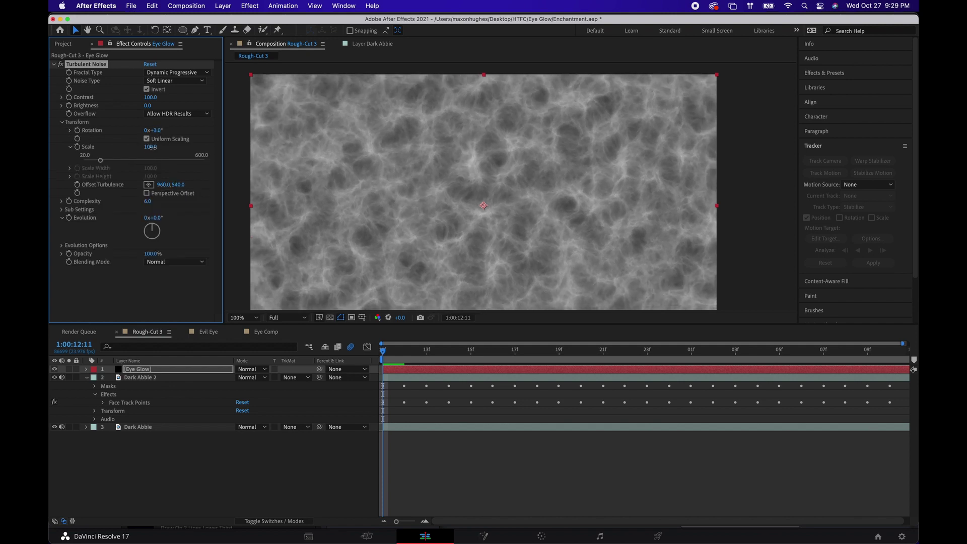
left_click_drag(150, 147, 155, 147)
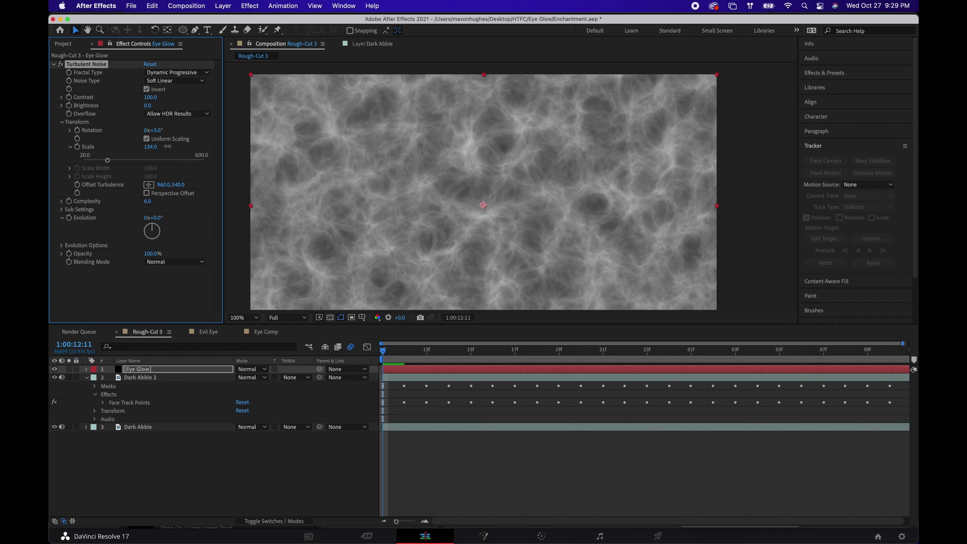
left_click_drag(151, 98, 207, 96)
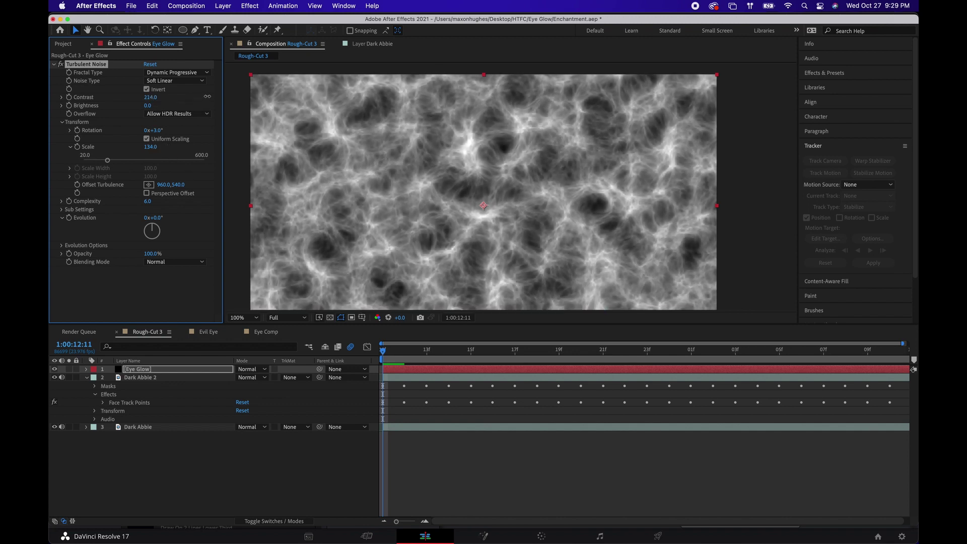
Draw a circular ellipse mask on Eye Glow and feather it to about 107 pixels
left_click(183, 31)
scroll(512, 201, "down", 2)
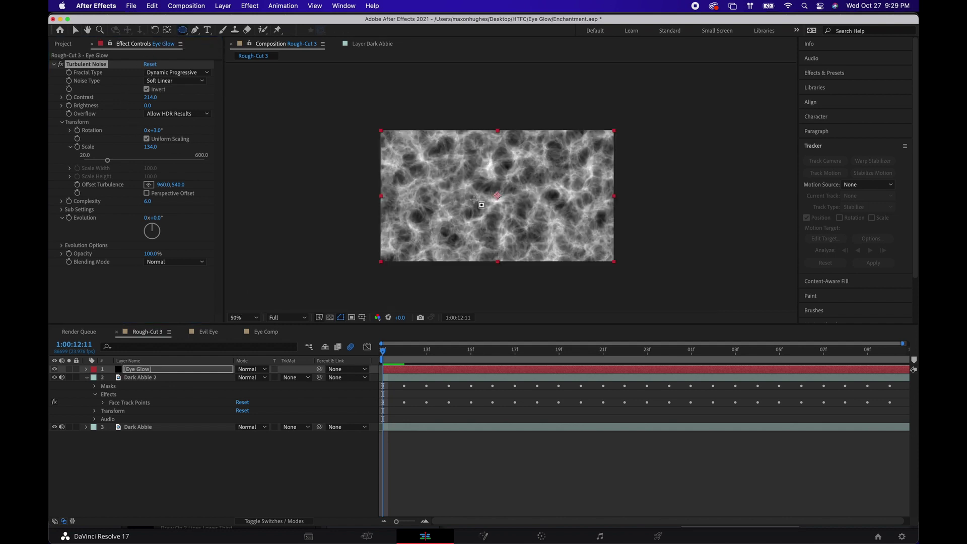
left_click_drag(472, 209, 511, 202)
key("v")
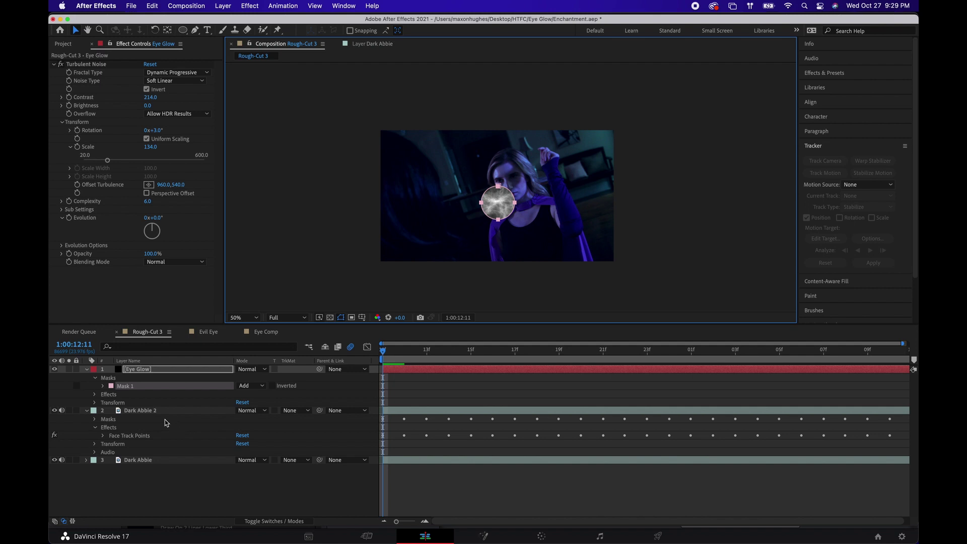
left_click(103, 386)
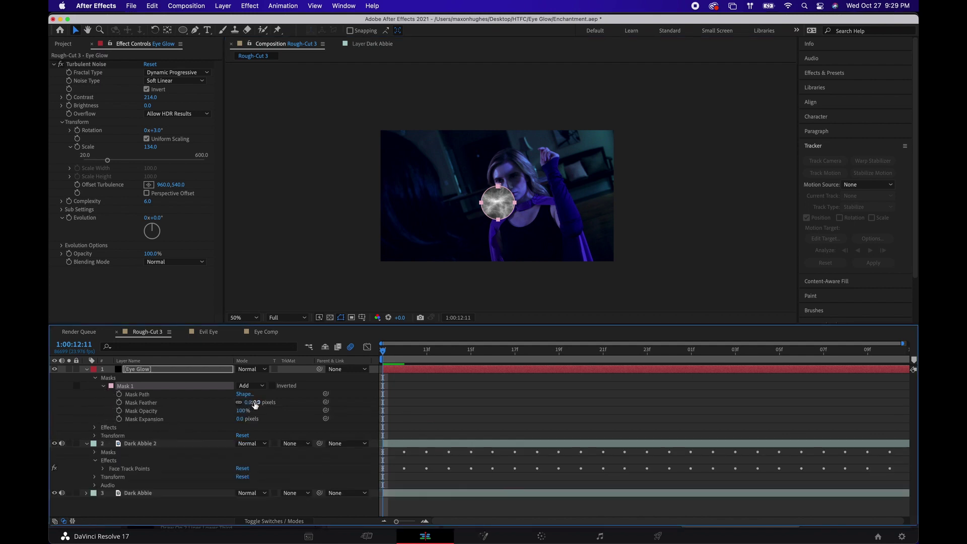
left_click_drag(255, 404, 289, 398)
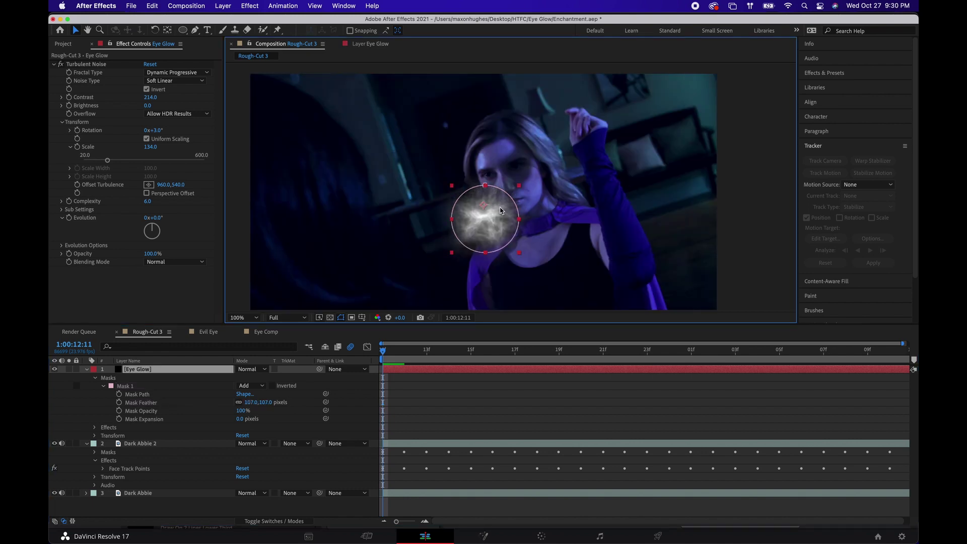
right_click(143, 371)
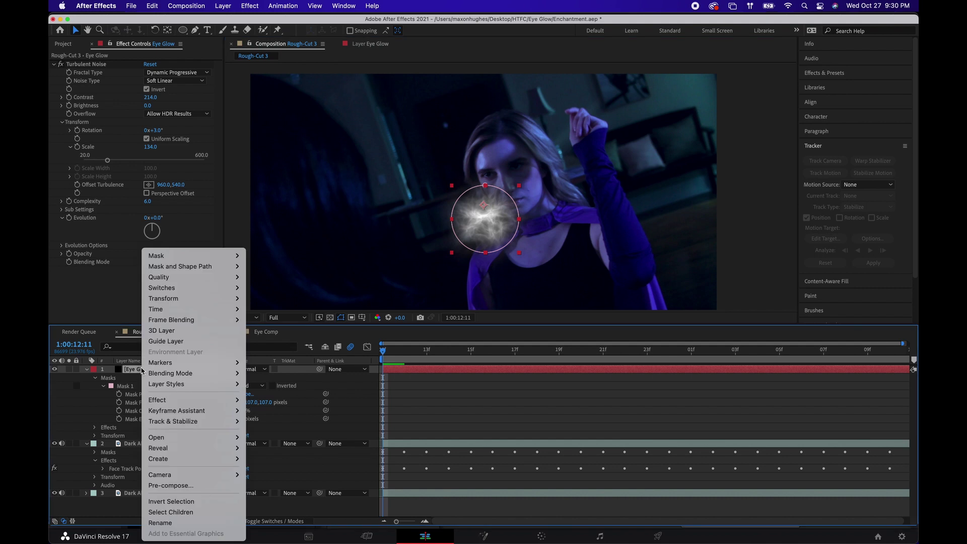
Pre-compose the Eye Glow layer into a new composition named 'Eye Glow Comp'
left_click(176, 486)
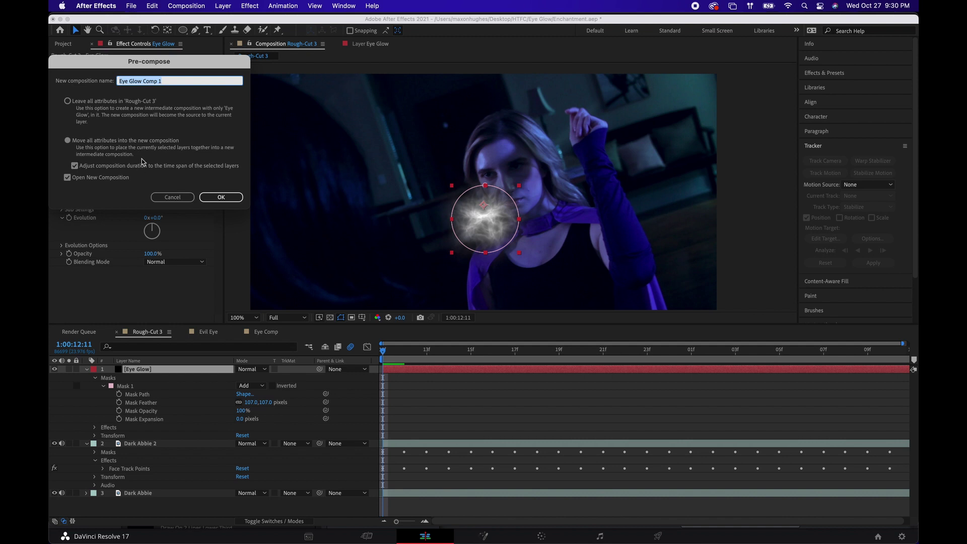
left_click(162, 83)
left_click(213, 197)
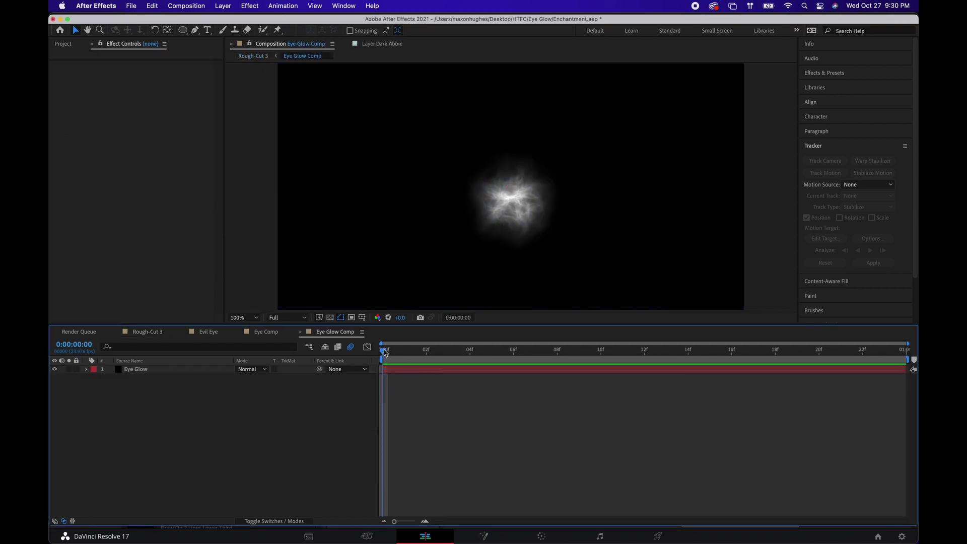
Set a starting Evolution keyframe at frame 0 on the Eye Glow Turbulent Noise
left_click(182, 370)
left_click(183, 370)
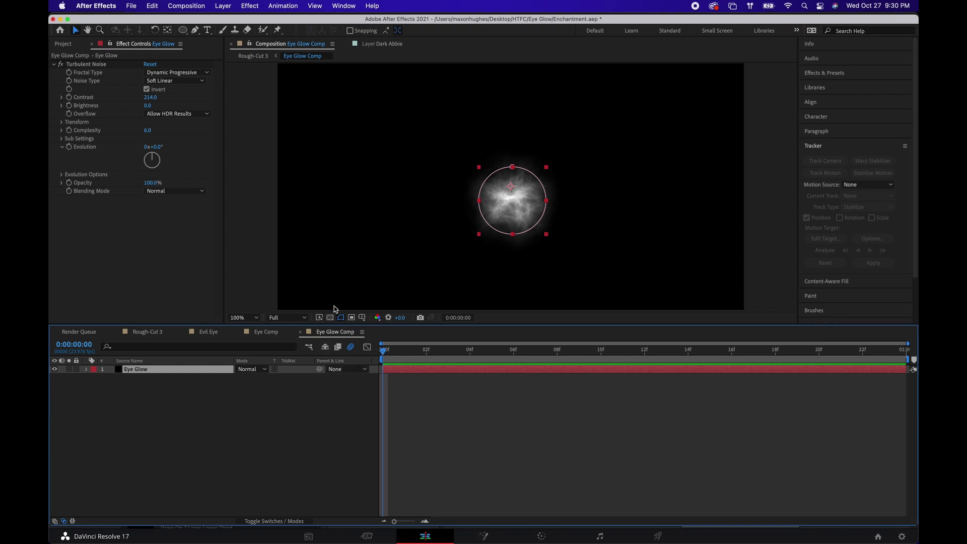
left_click(69, 148)
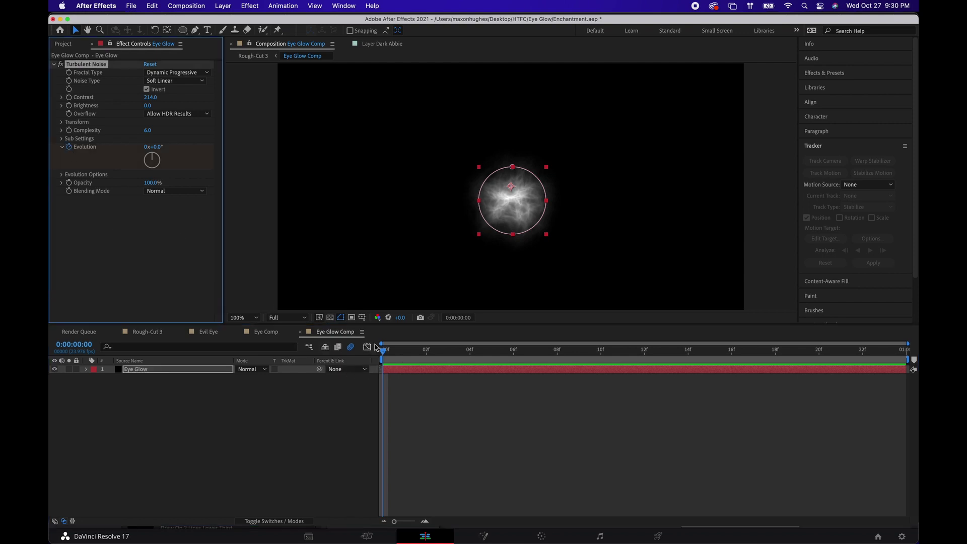
At frame 23 set Evolution to 1x+0.0°, then preview the animated noise from the start
left_click_drag(387, 353, 907, 355)
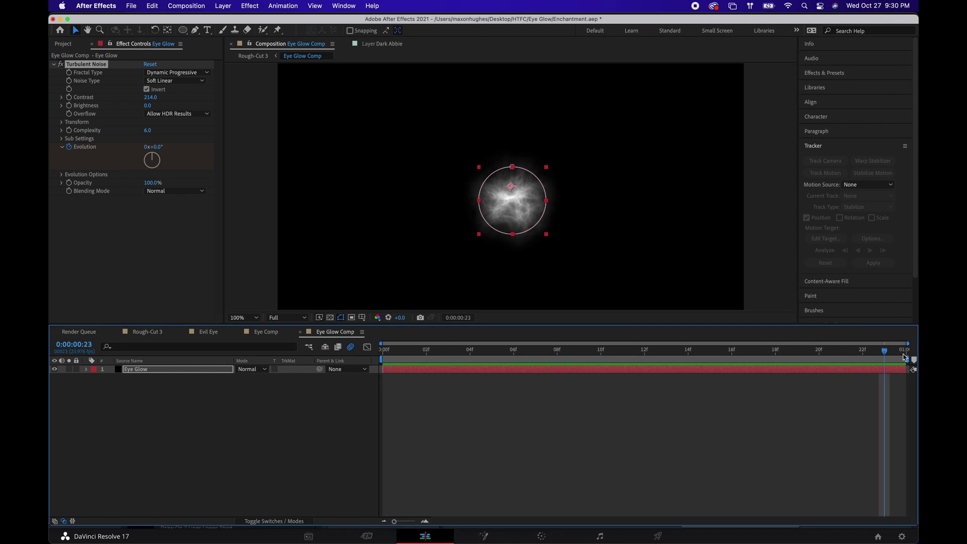
left_click(149, 148)
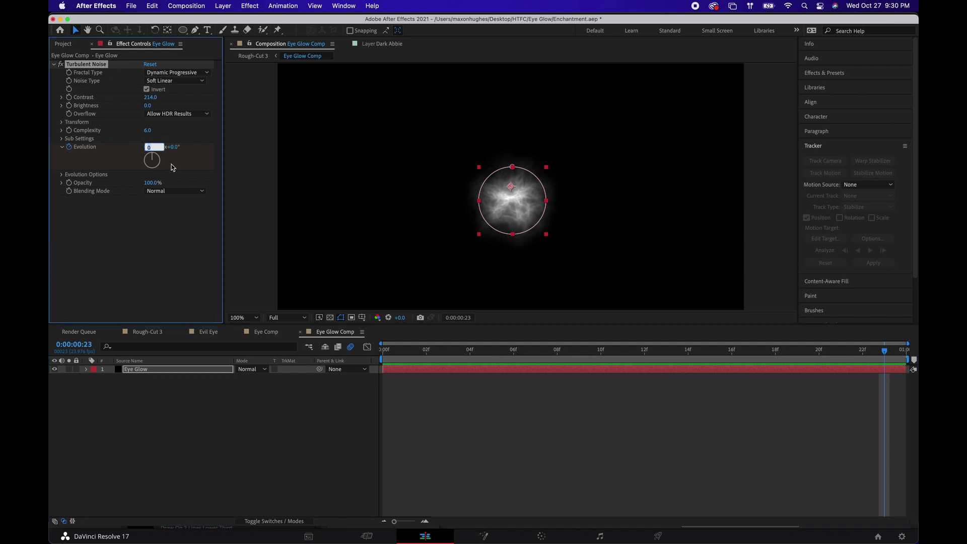
type("1")
key("Return")
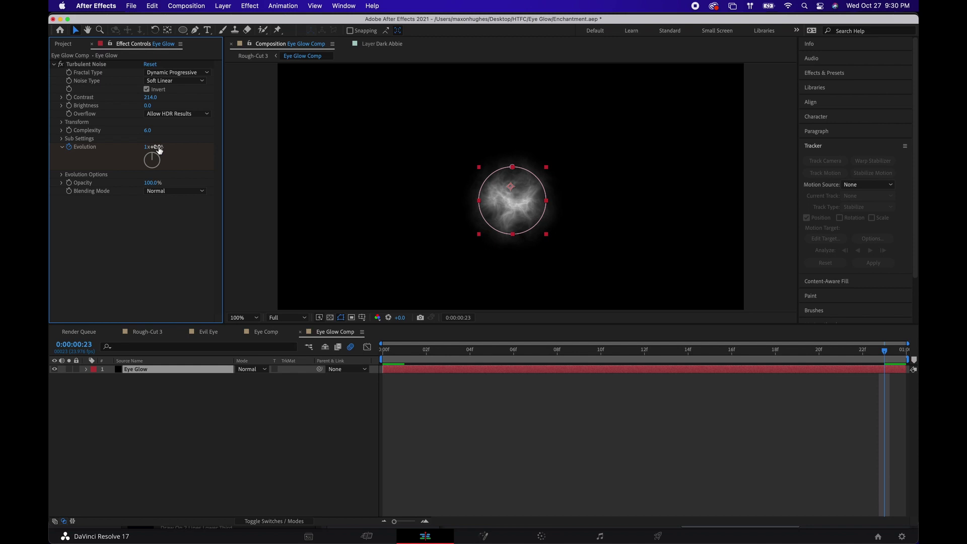
left_click(158, 149)
key("Return")
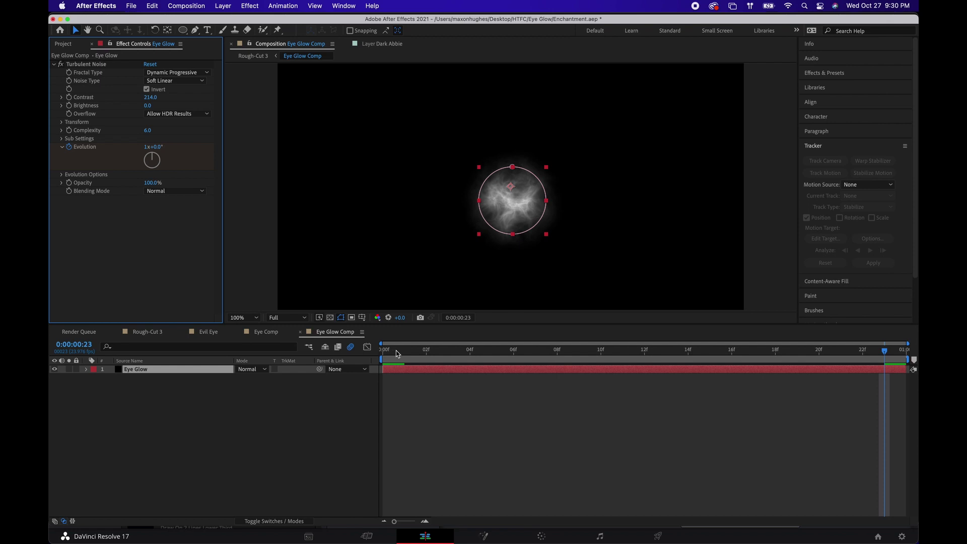
left_click(395, 351)
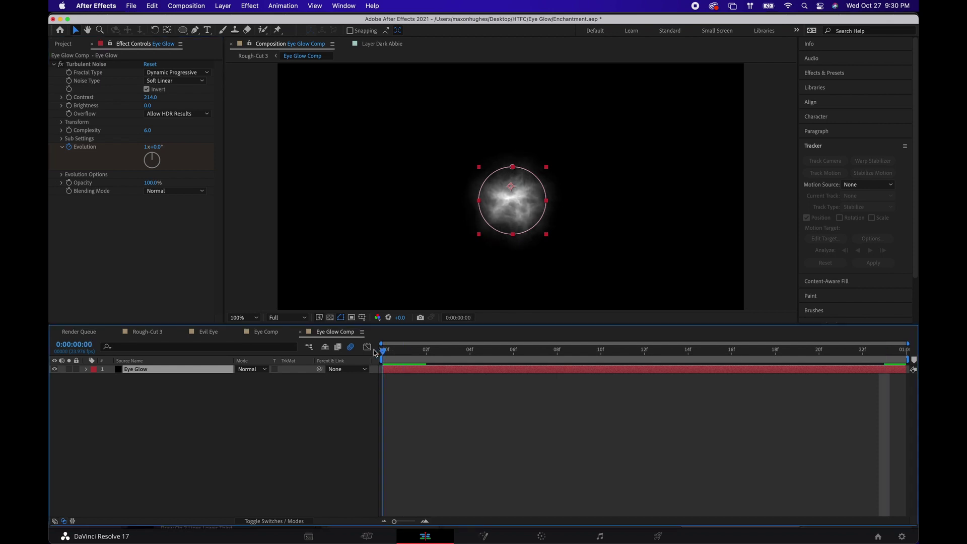
key("space")
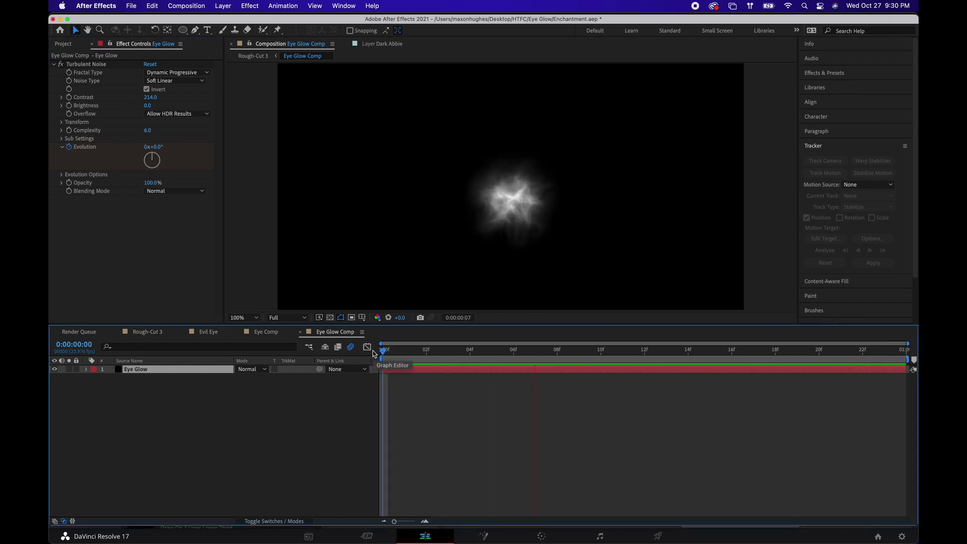
key("space")
In Rough-Cut 3, shrink the Eye Glow Comp layer and position it over the woman's eye
left_click(154, 332)
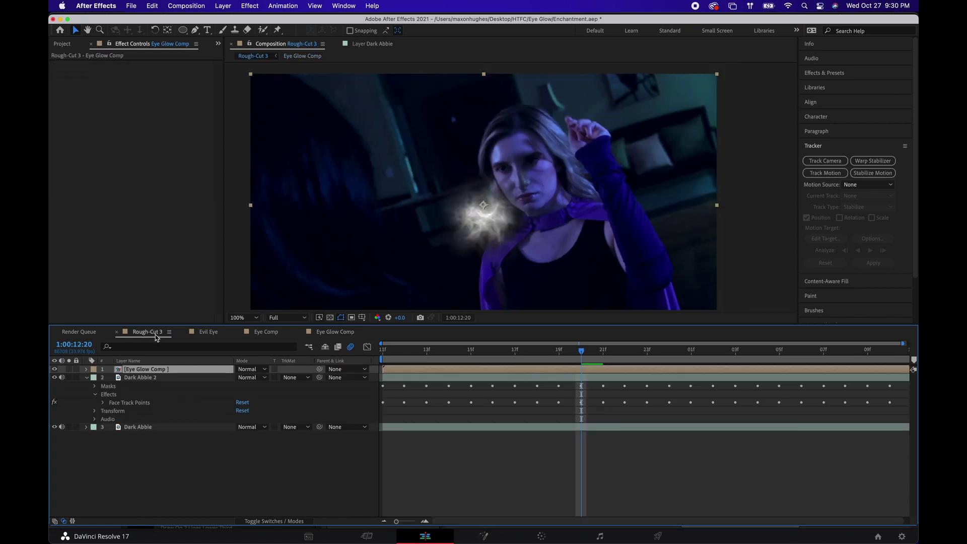
scroll(529, 222, "up", 1)
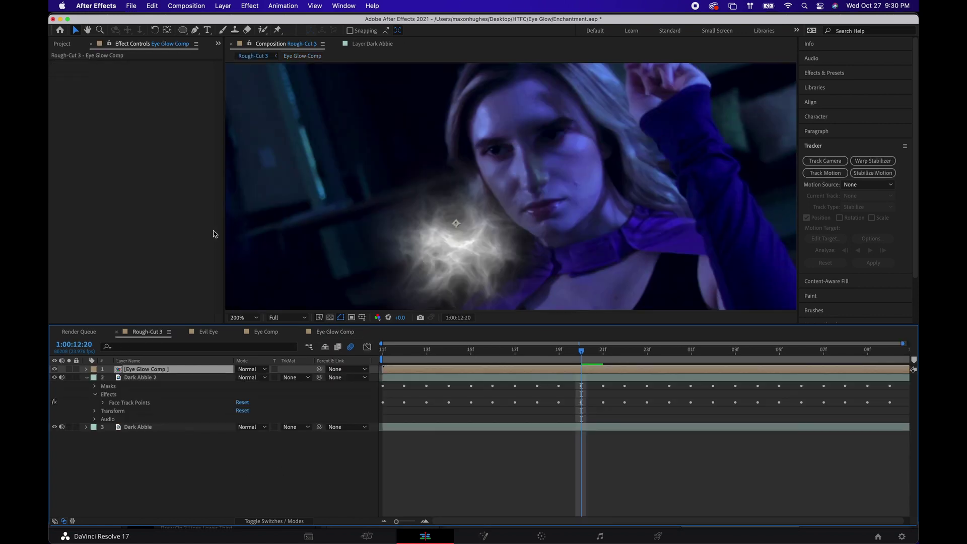
scroll(385, 201, "down", 1)
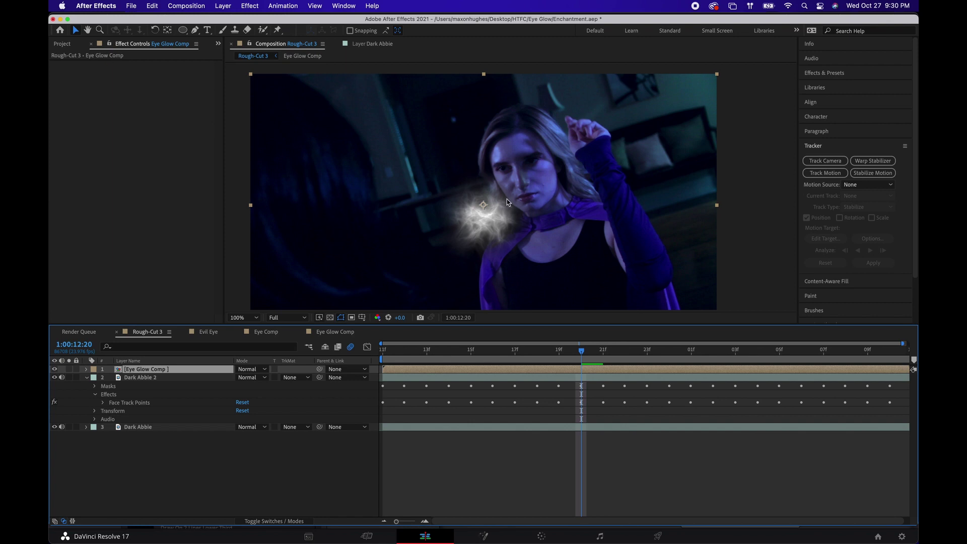
scroll(507, 202, "down", 1)
left_click_drag(614, 263, 522, 200)
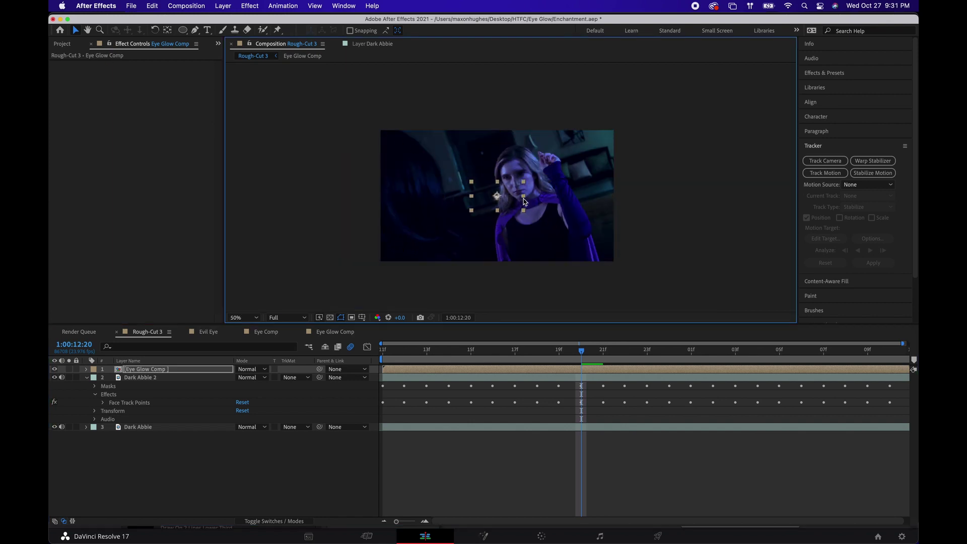
scroll(524, 198, "up", 3)
left_click_drag(524, 179, 539, 152)
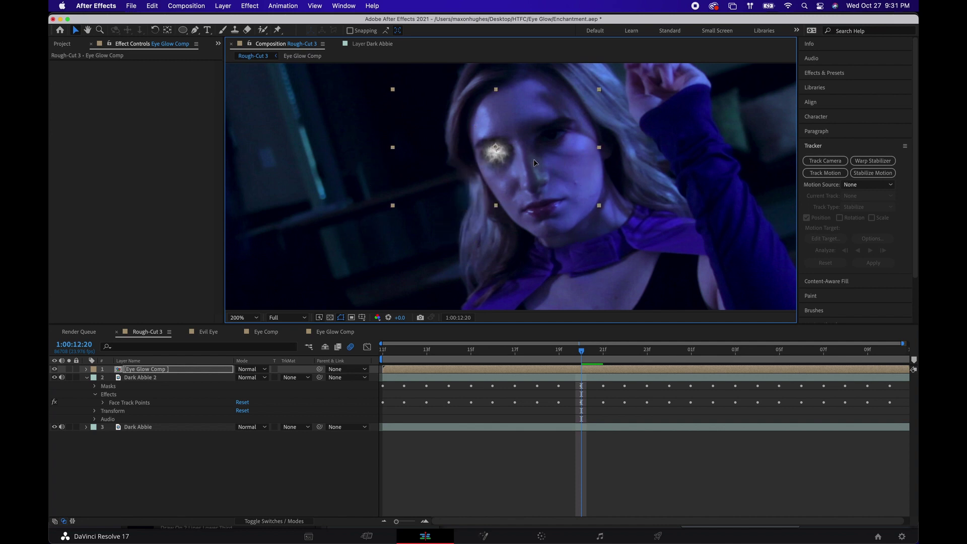
left_click_drag(598, 207, 546, 166)
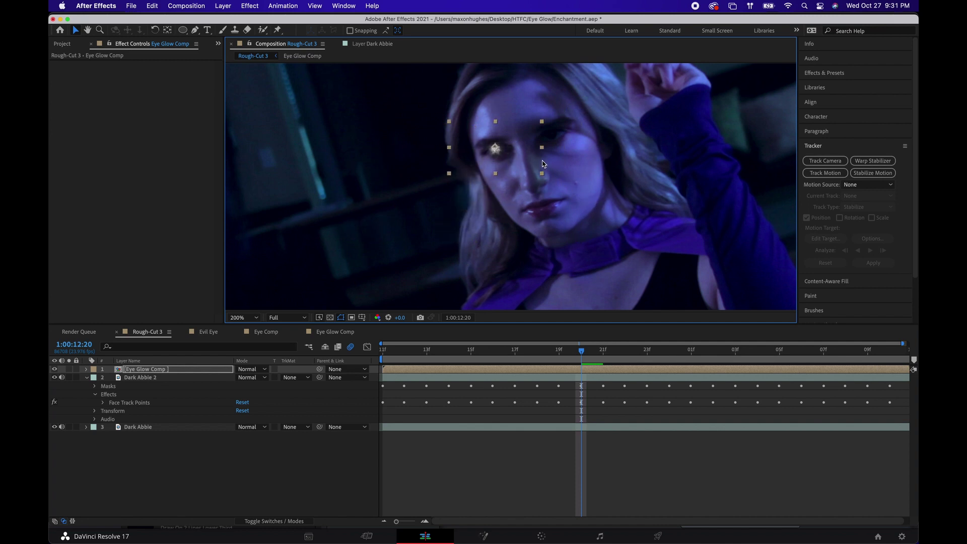
scroll(504, 165, "up", 2)
left_click_drag(503, 116, 505, 118)
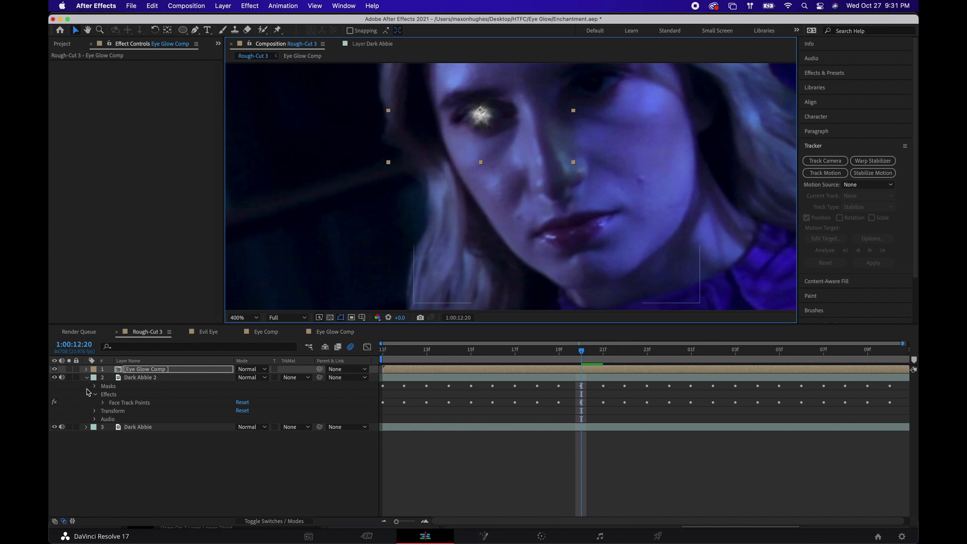
Set Eye Glow Comp's blending mode to Screen and scale it down to fit the eye
left_click(249, 373)
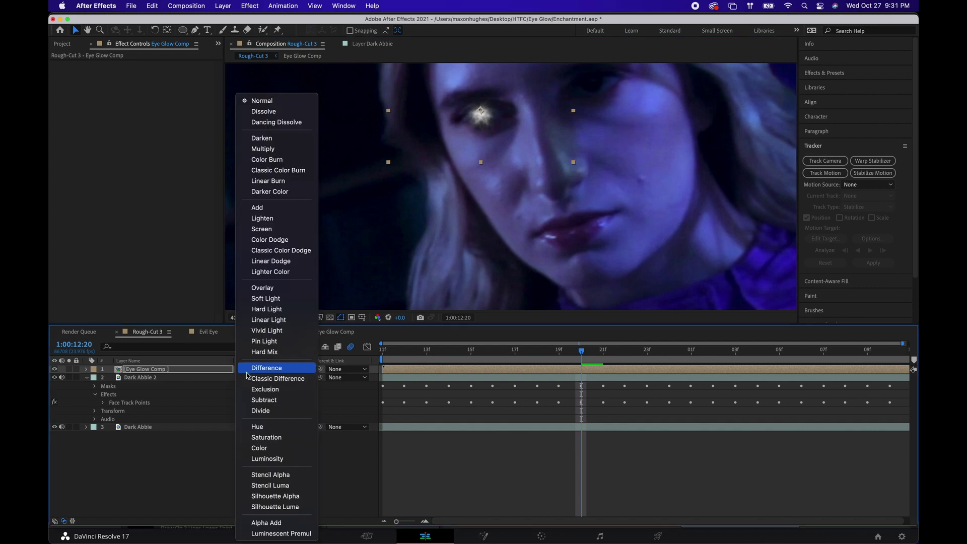
left_click(261, 229)
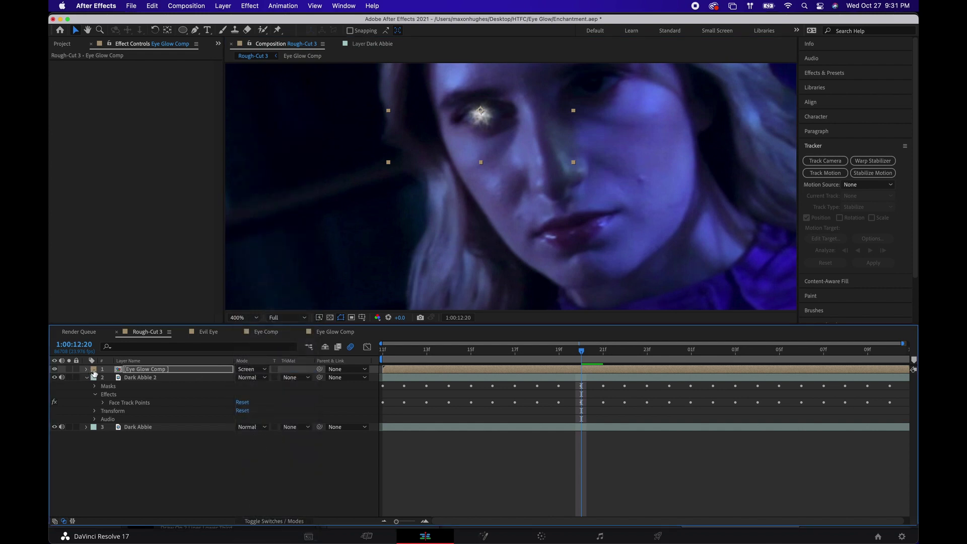
left_click(572, 162)
left_click(571, 162)
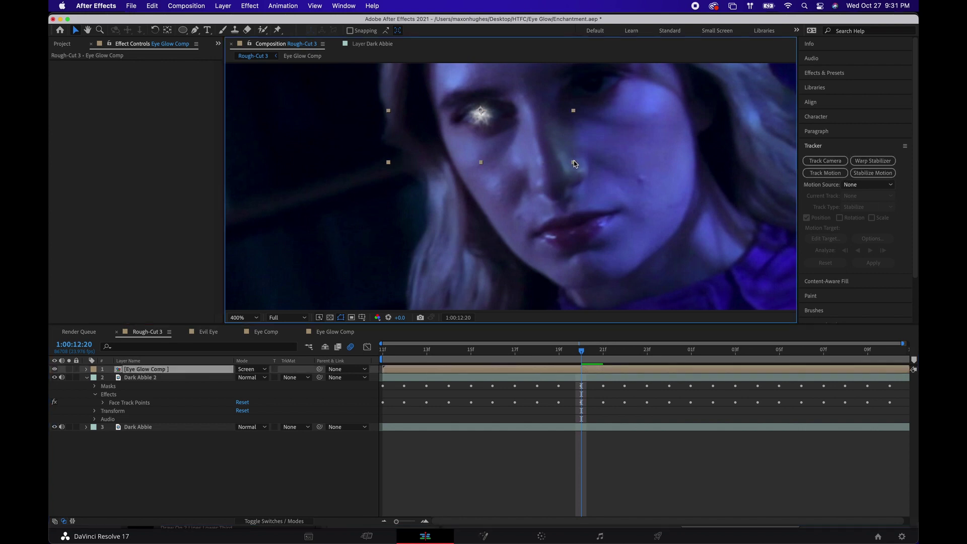
mouse_move(560, 152)
left_mouse_down()
mouse_move(530, 137)
mouse_move(544, 144)
left_mouse_up()
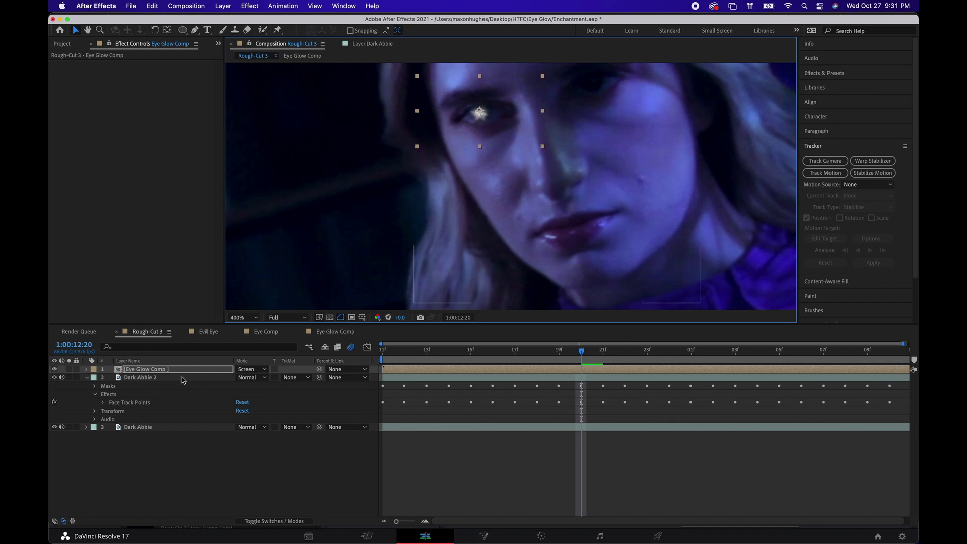
Pick-whip Eye Glow Comp's Position to the Right Pupil point in Dark Abbie 2's Face Track Points
left_click(104, 403)
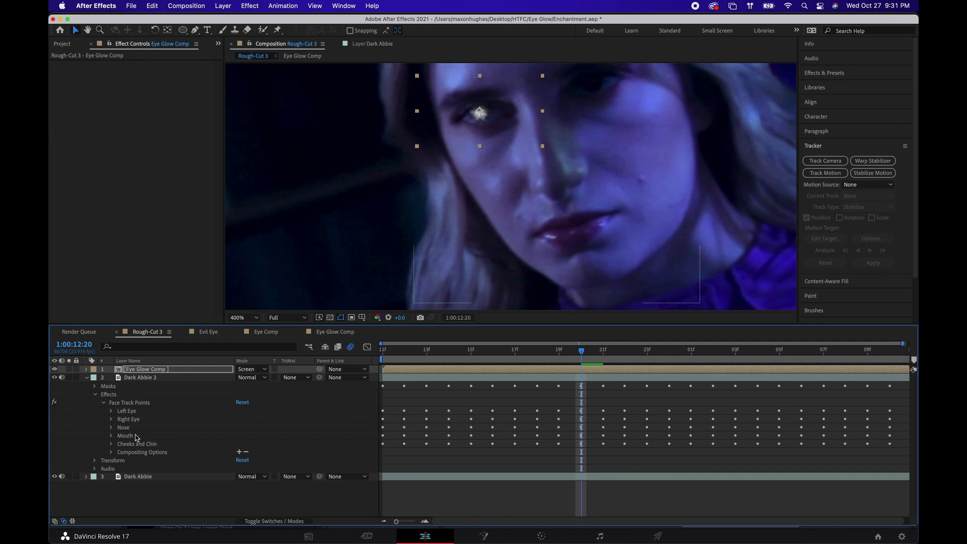
left_click(111, 420)
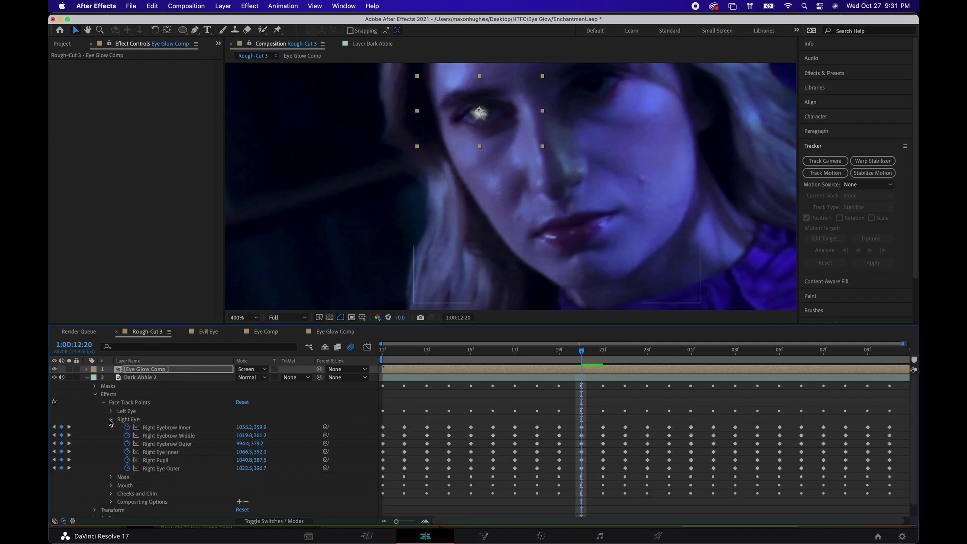
left_click(87, 371)
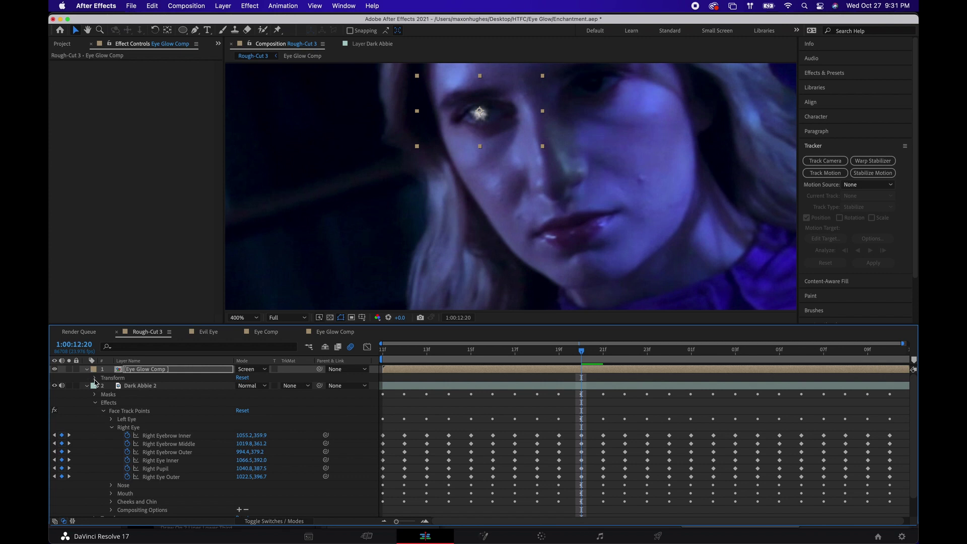
left_click(94, 379)
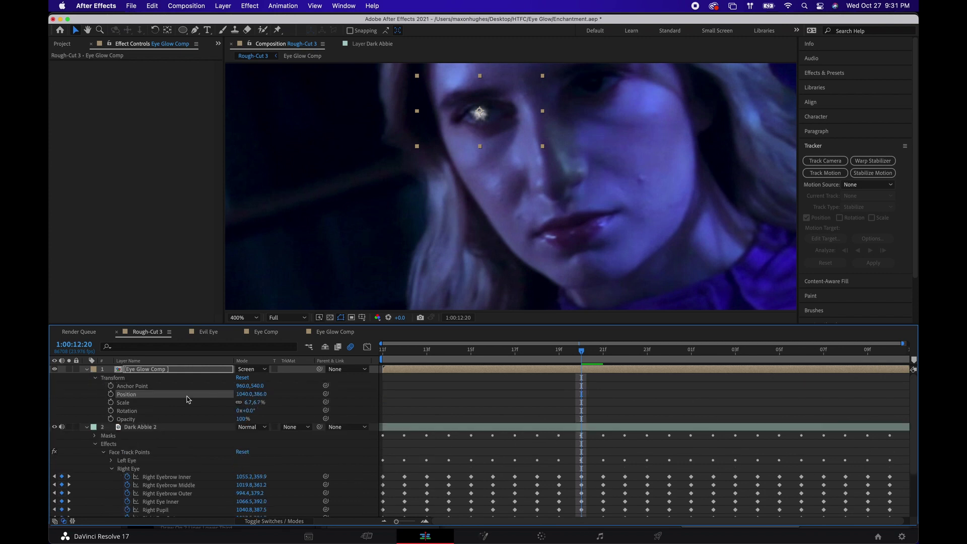
left_click_drag(326, 396, 155, 512)
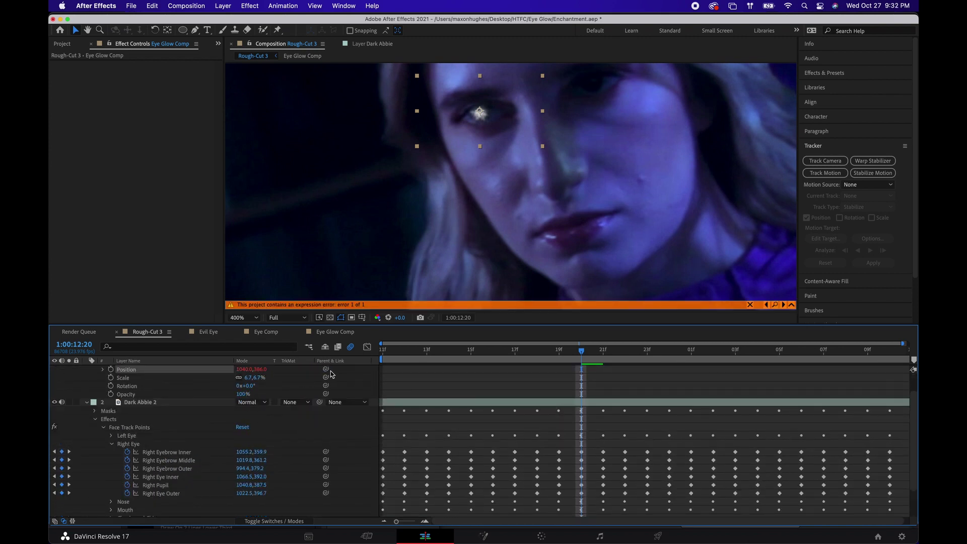
left_click_drag(326, 371, 154, 500)
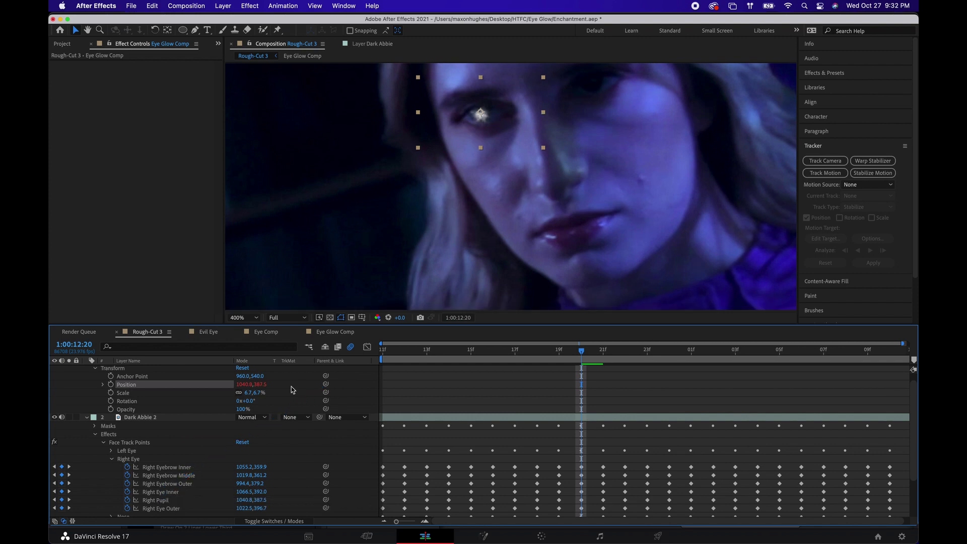
scroll(493, 126, "up", 3)
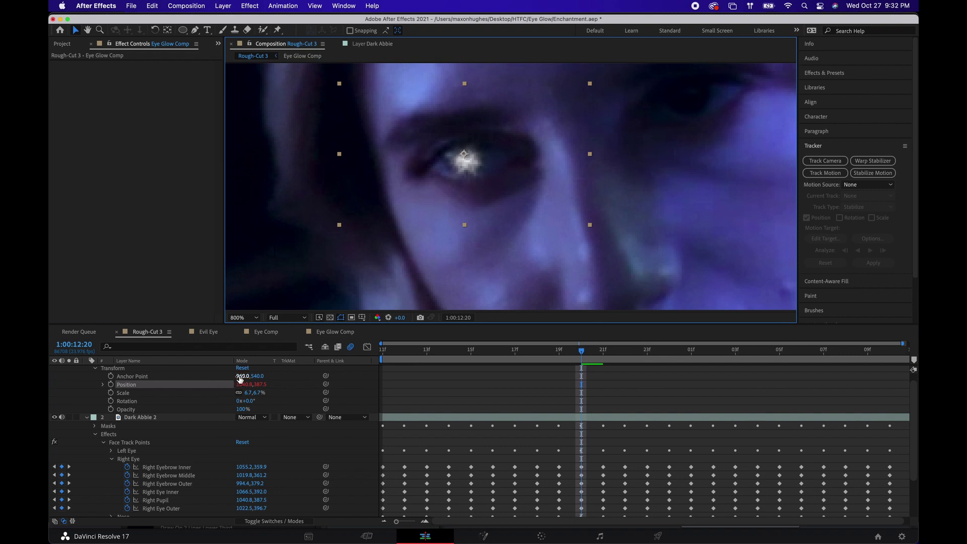
Shift Eye Glow Comp's anchor point to 975, 565 and preview the tracked glow from the start
left_click_drag(238, 376, 264, 377)
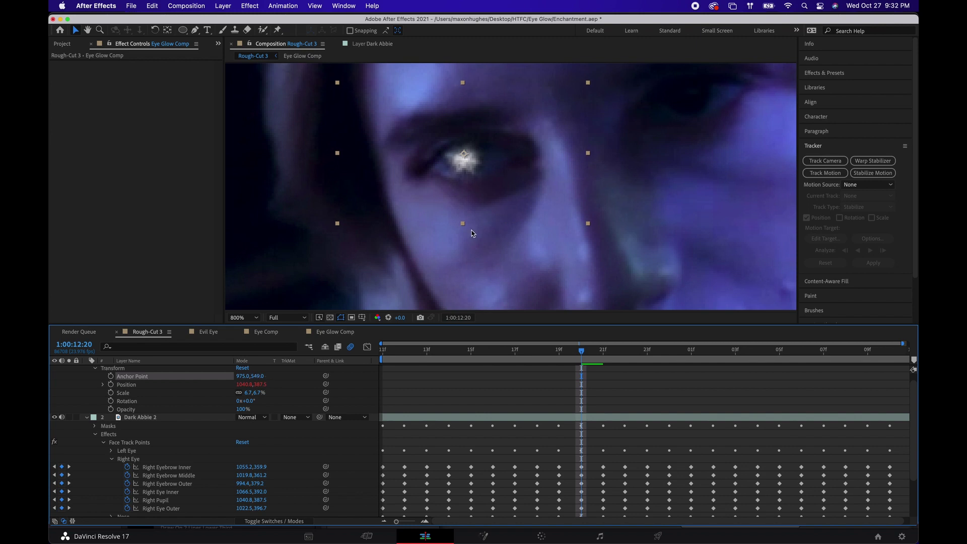
scroll(472, 233, "down", 4)
left_click(405, 351)
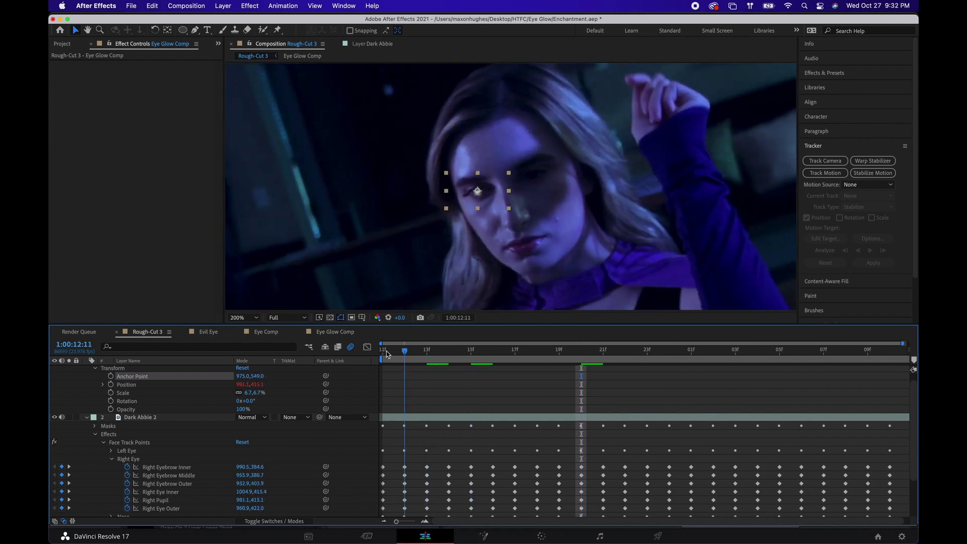
key("space")
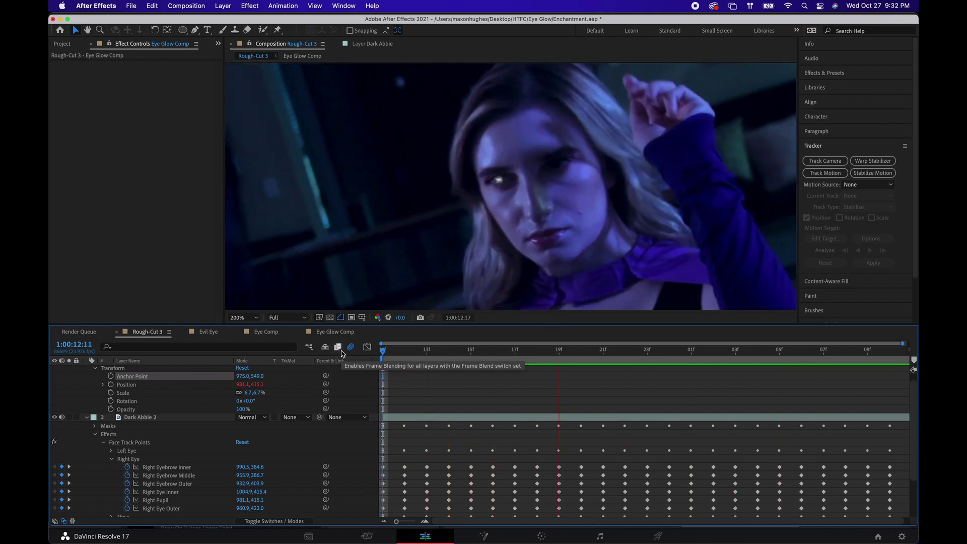
key("space")
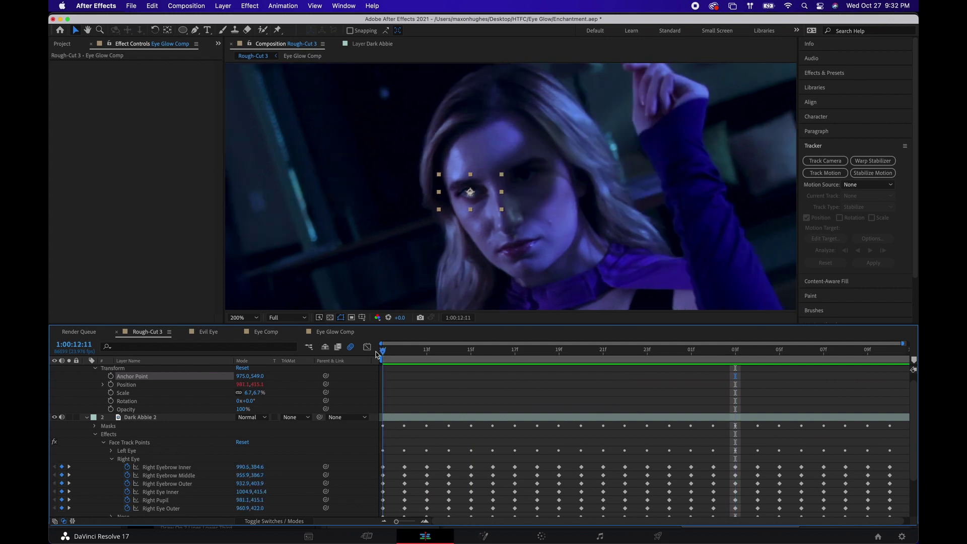
Preview the glow again at 400% zoom to check it sits on the pupil
key("period")
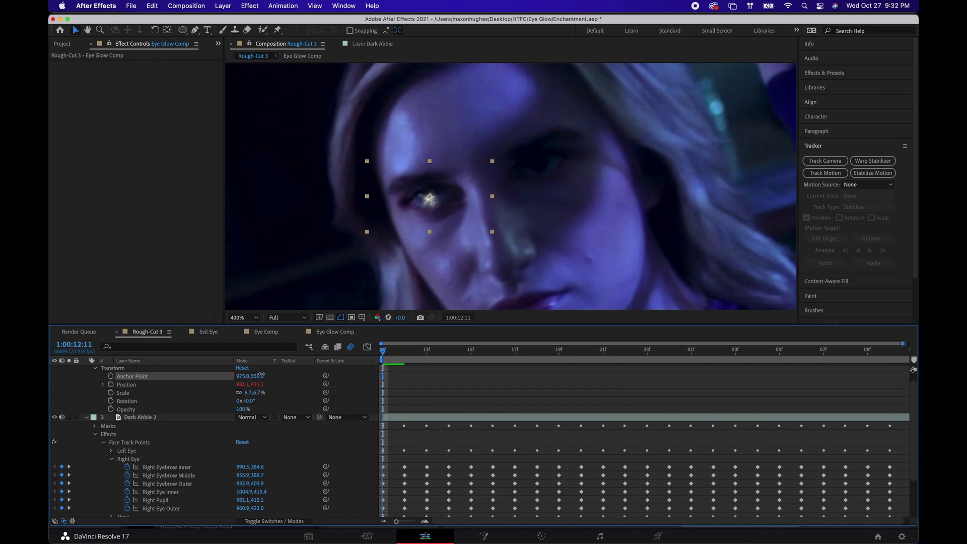
key("space")
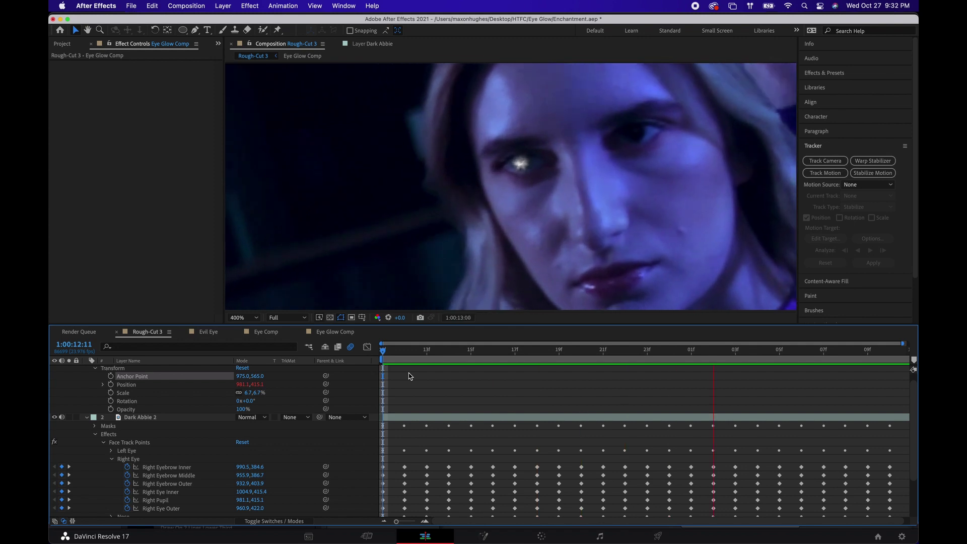
key("space")
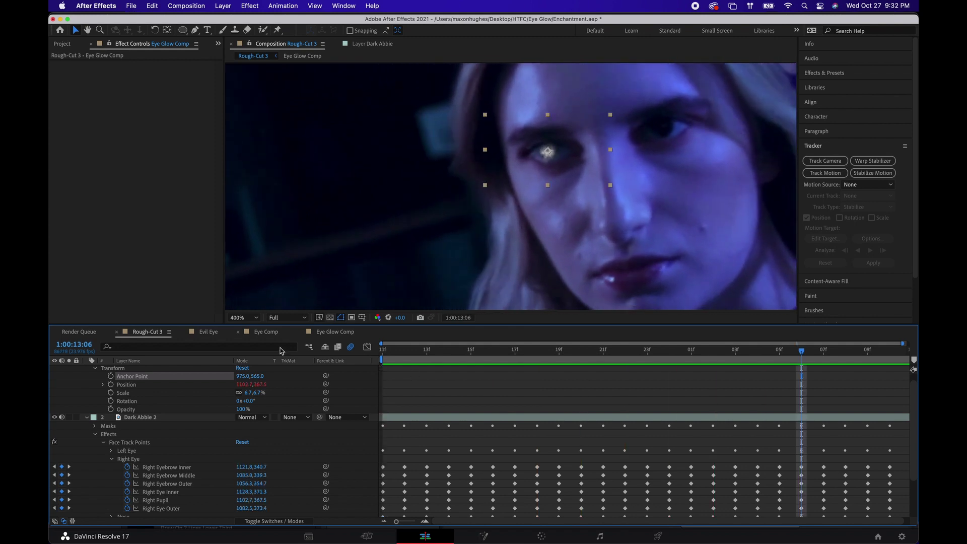
scroll(139, 389, "up", 1)
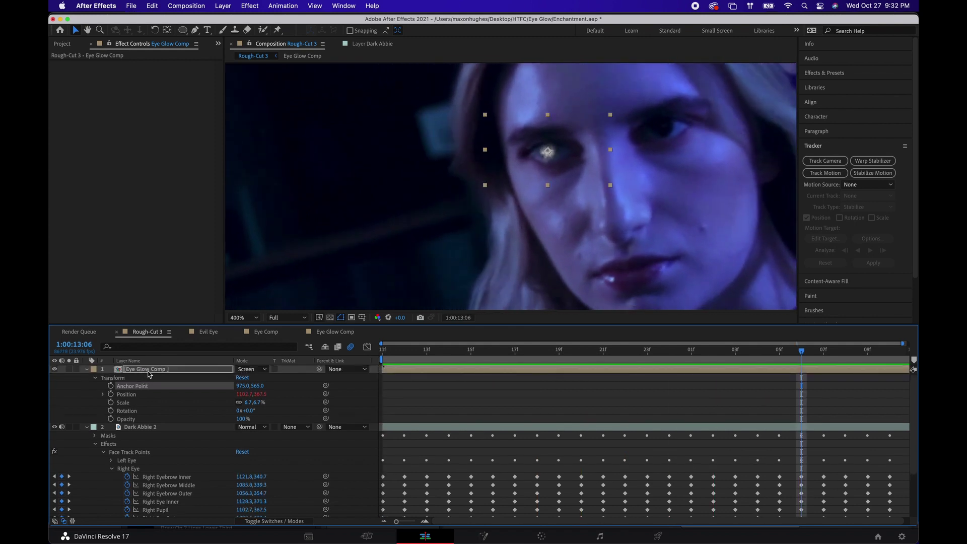
left_click(149, 373)
Add a colorized Hue/Saturation effect to Eye Glow Comp and adjust its hue
left_click(250, 6)
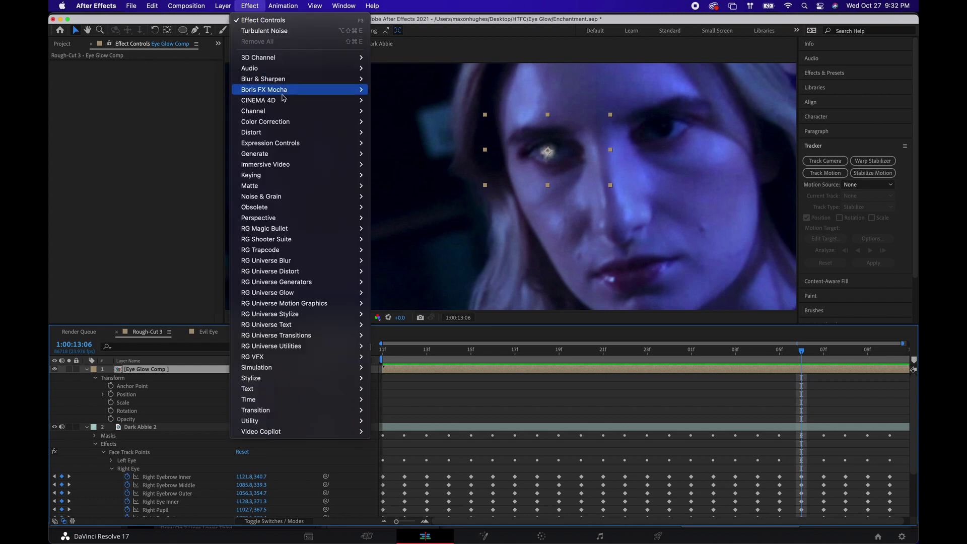
mouse_move(282, 122)
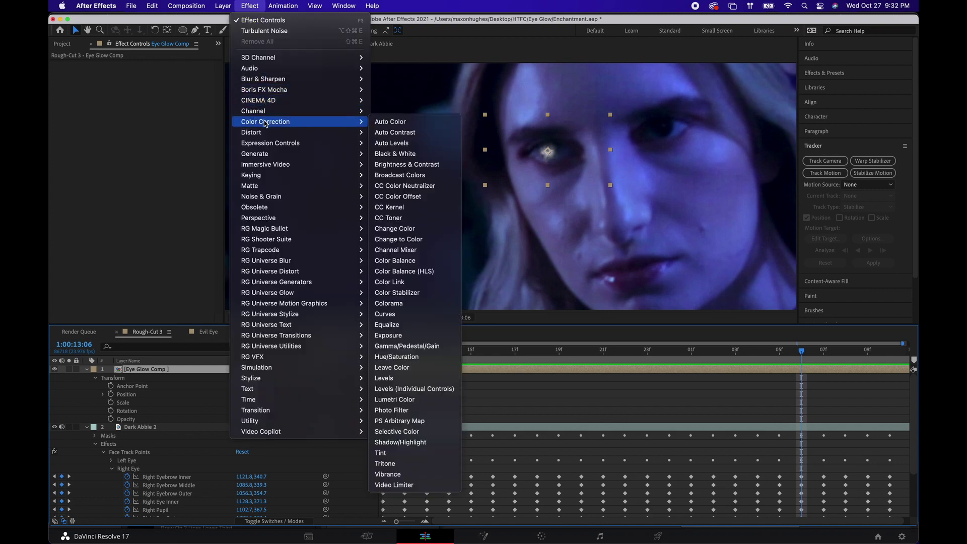
left_click(396, 357)
left_click(146, 182)
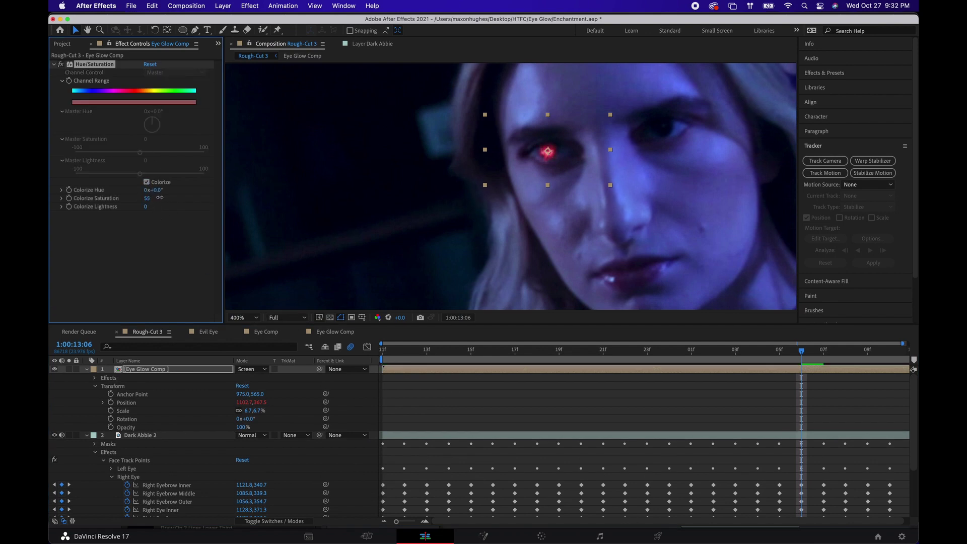
left_click_drag(151, 190, 213, 194)
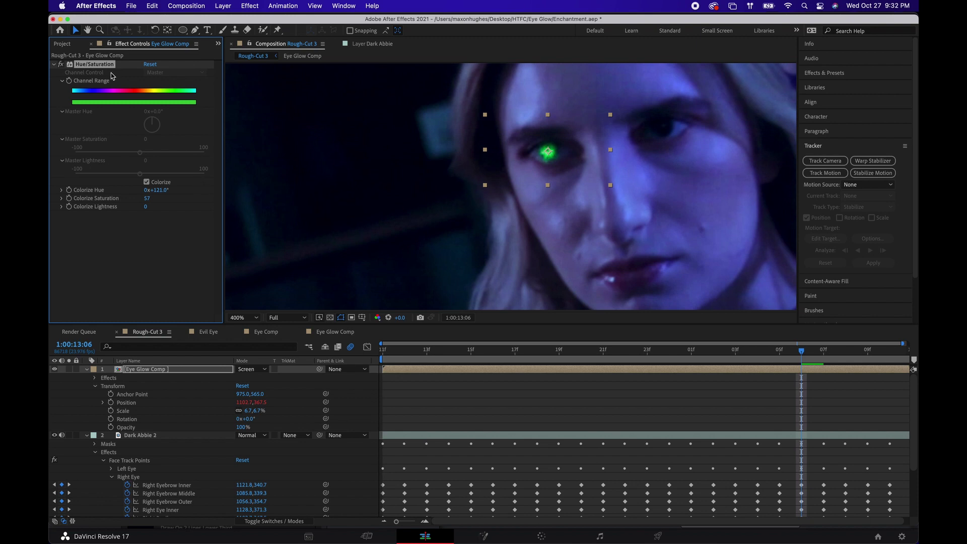
Fine-tune the colorize hue to 154° green, checking the result at 200% and 400%
left_click(303, 197)
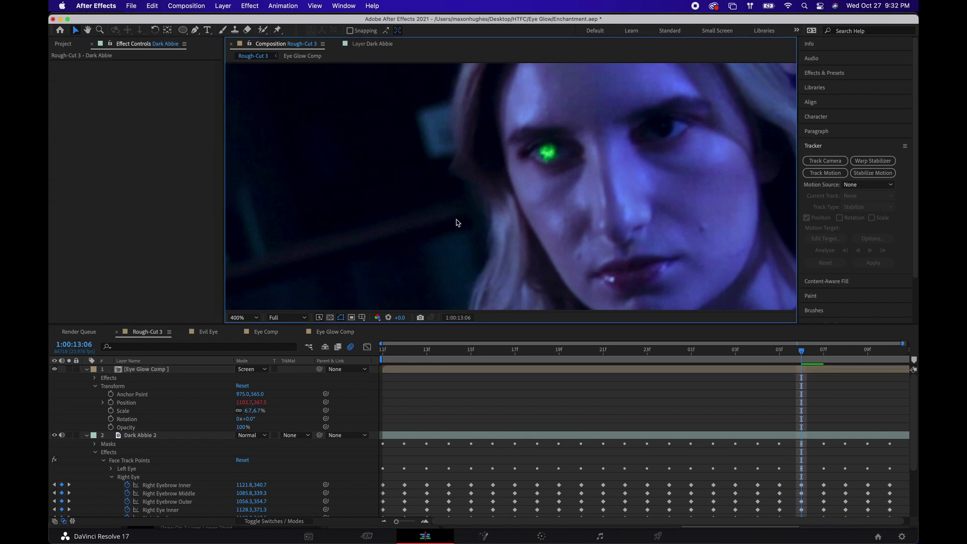
key("comma")
key("period")
left_click(131, 370)
left_click(92, 64)
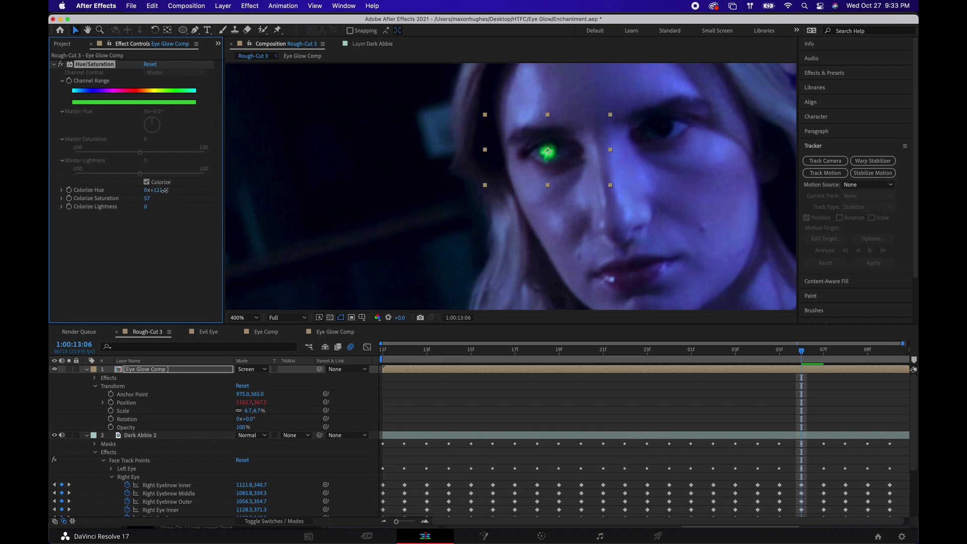
mouse_move(178, 191)
left_mouse_down()
mouse_move(141, 190)
mouse_move(222, 193)
mouse_move(185, 188)
left_mouse_up()
left_click(174, 239)
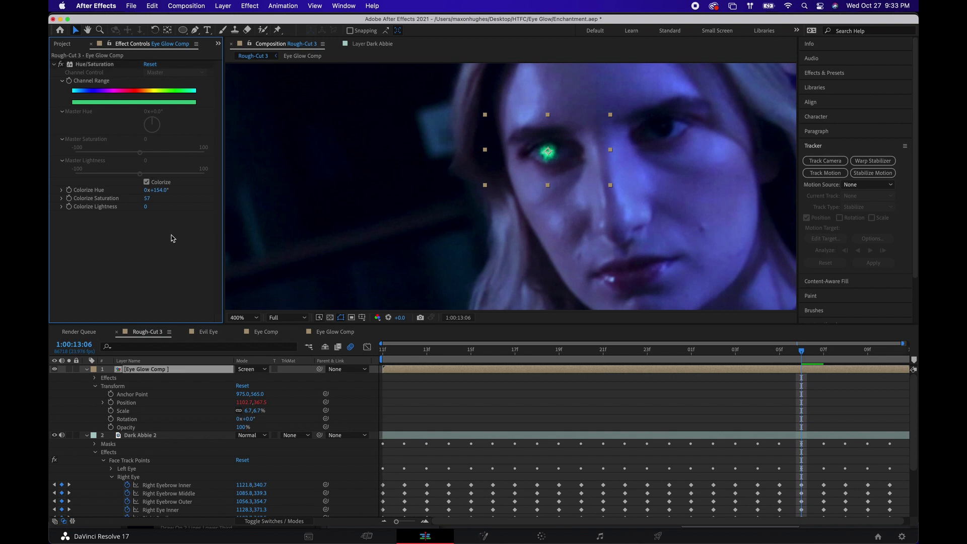
left_click(478, 215)
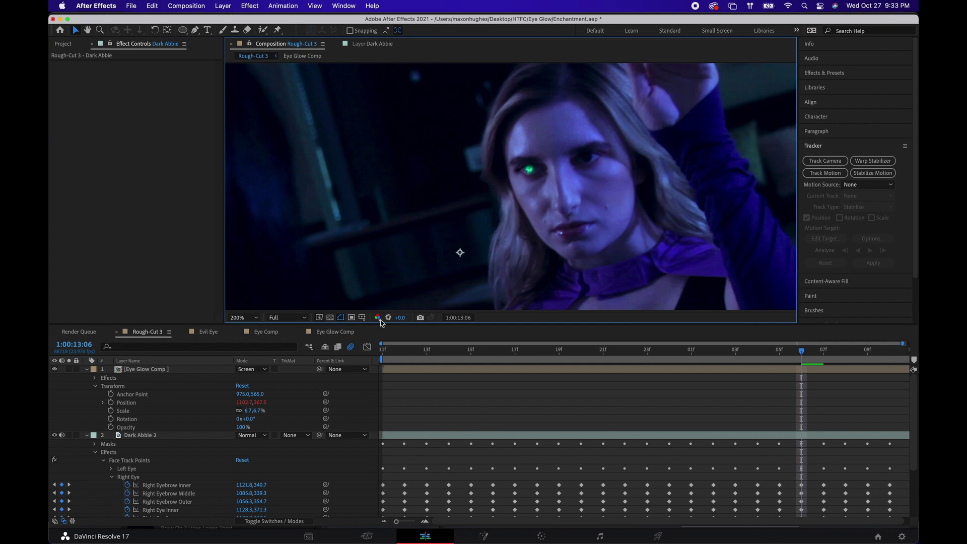
Duplicate the Eye Glow Comp layer
left_click(139, 370)
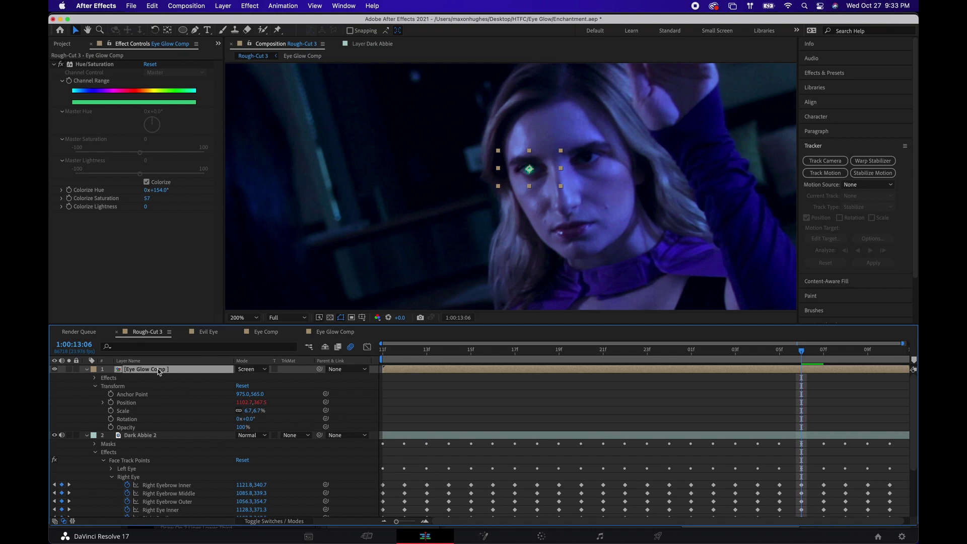
key("super+d")
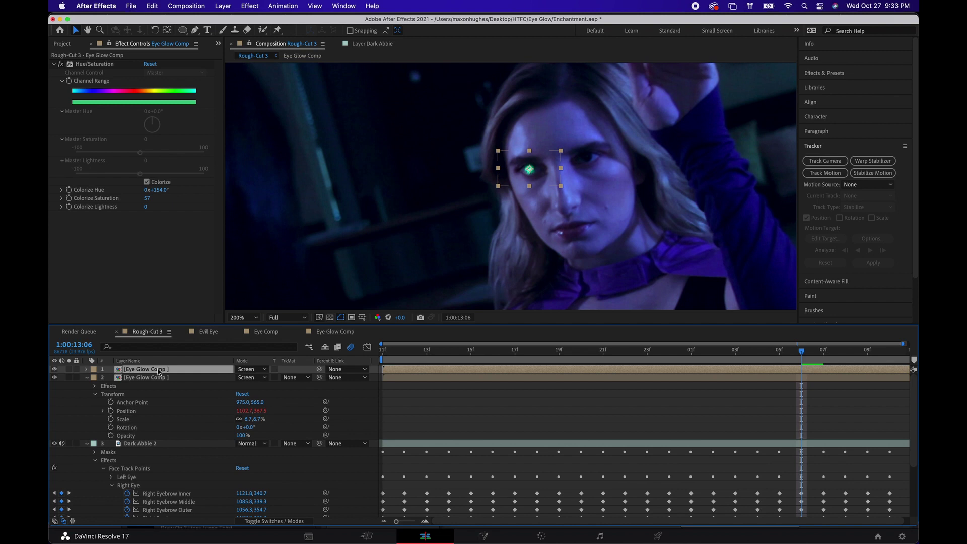
scroll(167, 454, "down", 3)
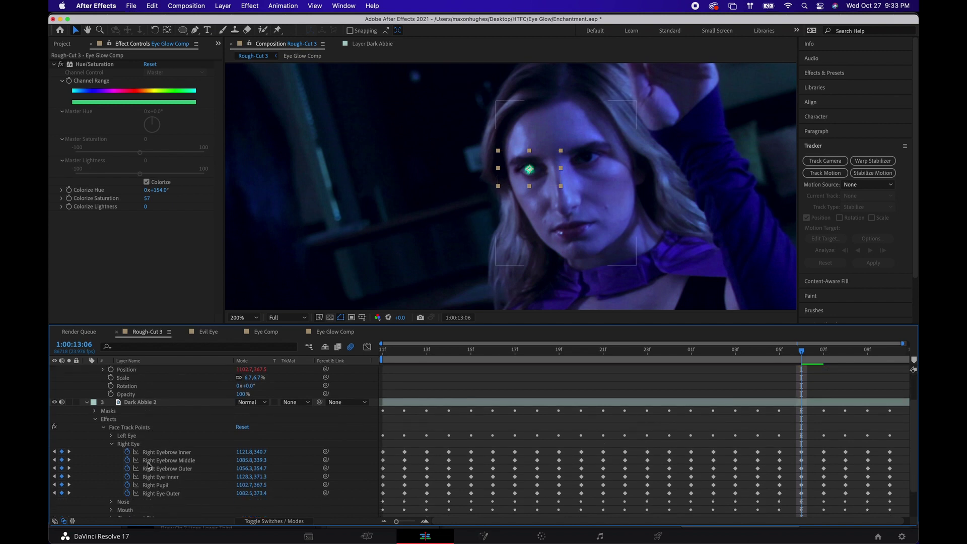
Pick-whip the copy's Position to the Left Eye's Left Pupil track point
left_click(113, 445)
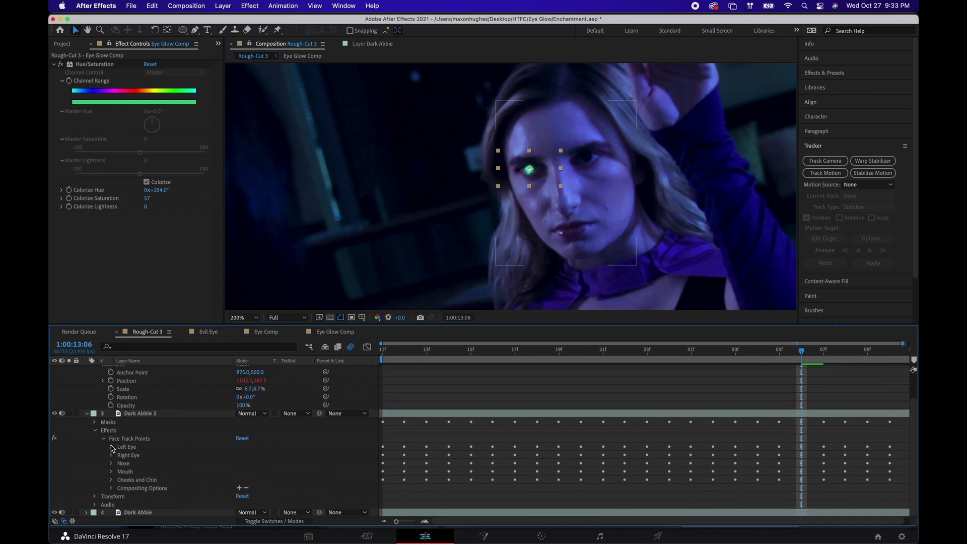
left_click(113, 446)
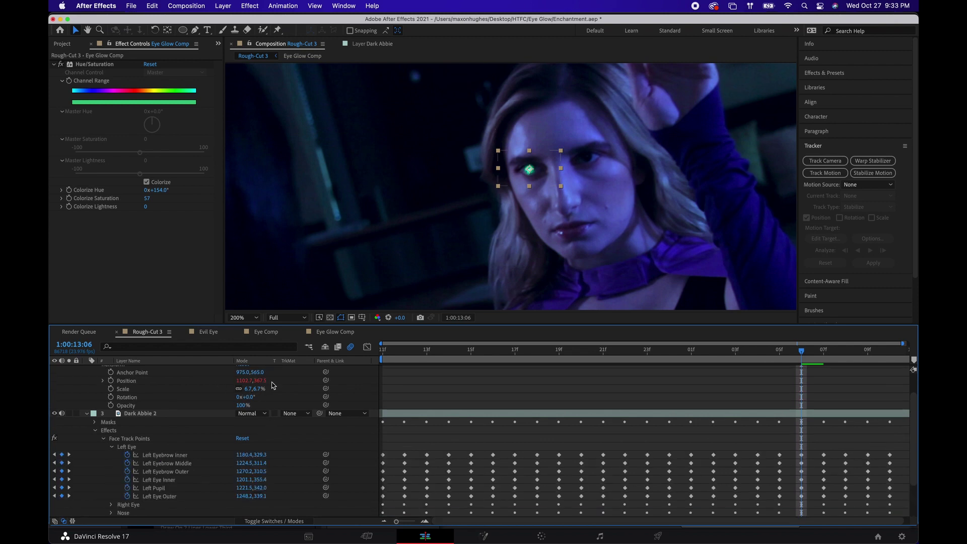
left_click_drag(326, 383, 225, 434)
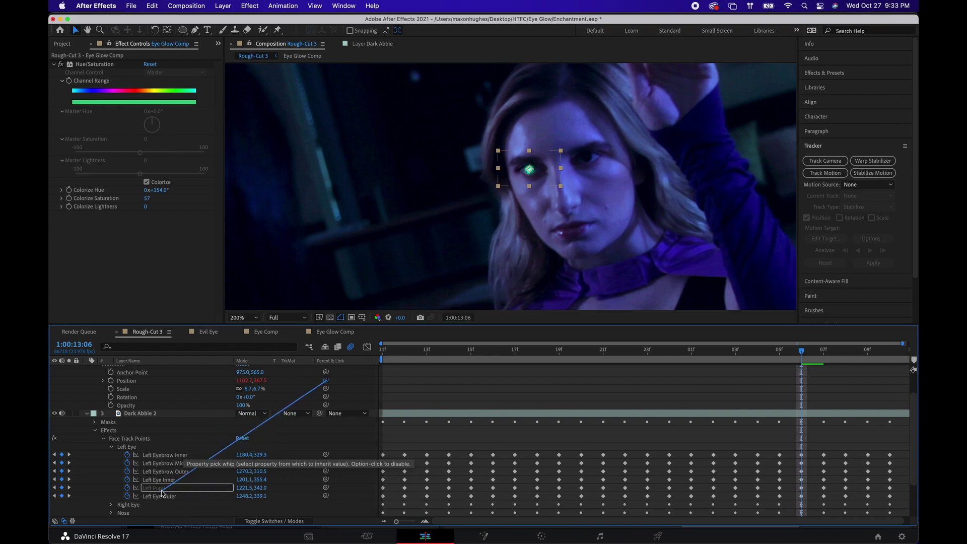
left_click_drag(163, 491, 164, 492)
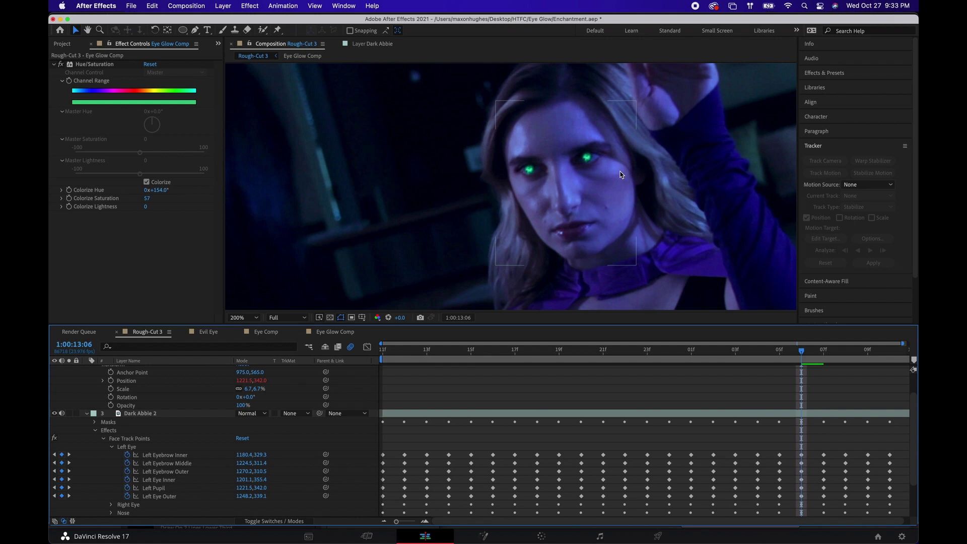
key("period")
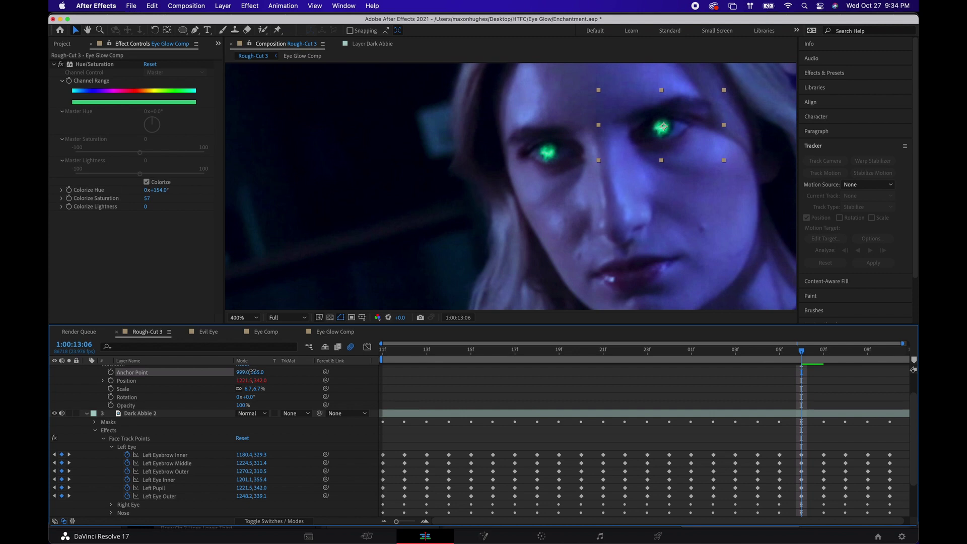
key("comma")
key("comma")
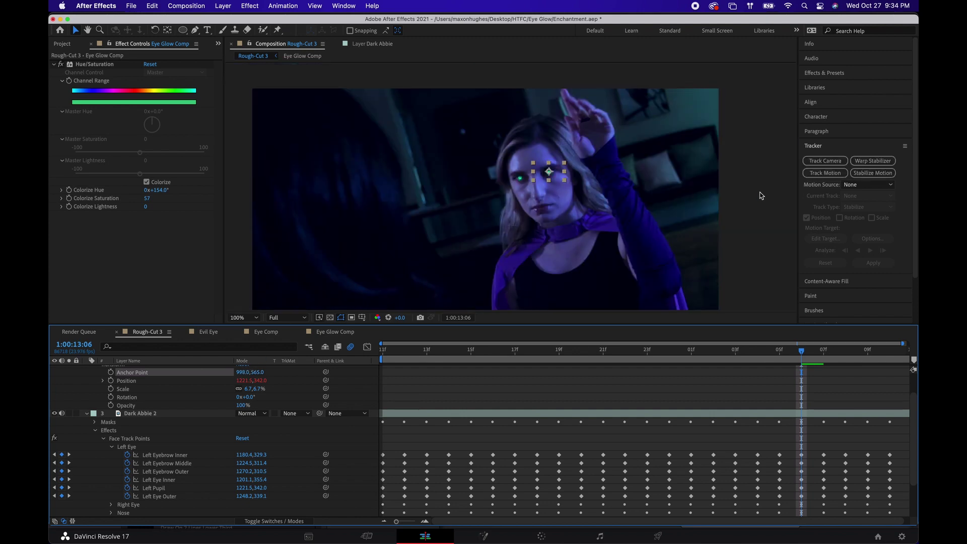
left_click(761, 195)
left_click(410, 356)
key("Home")
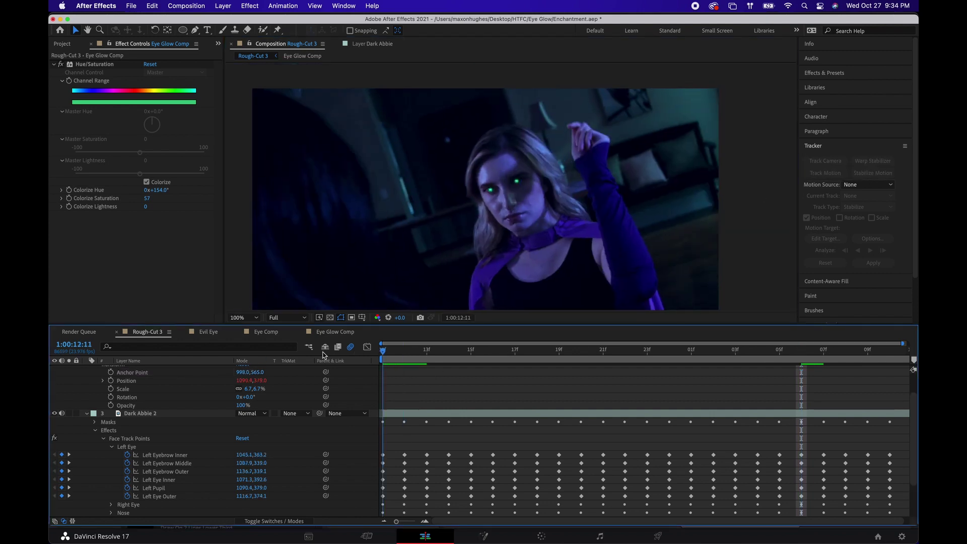
key("space")
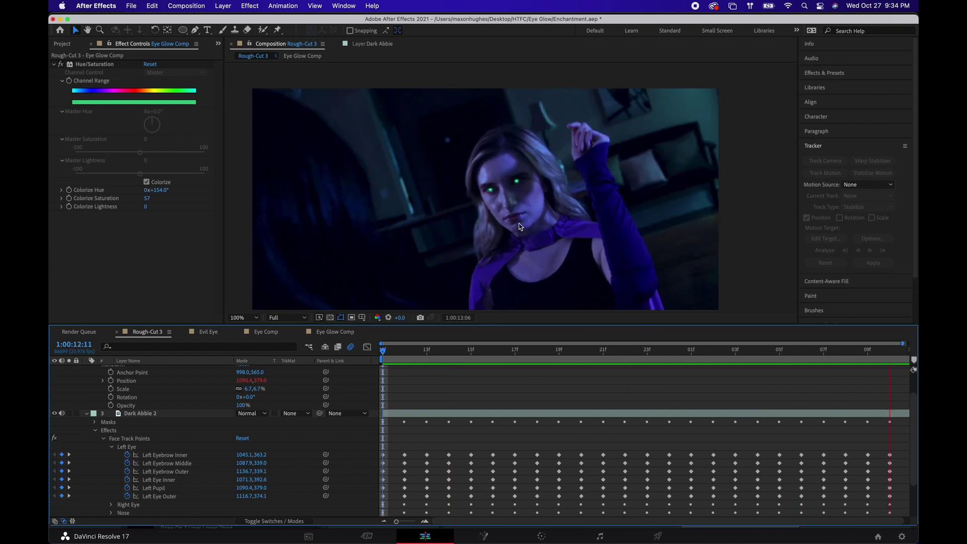
left_click(389, 356)
key("space")
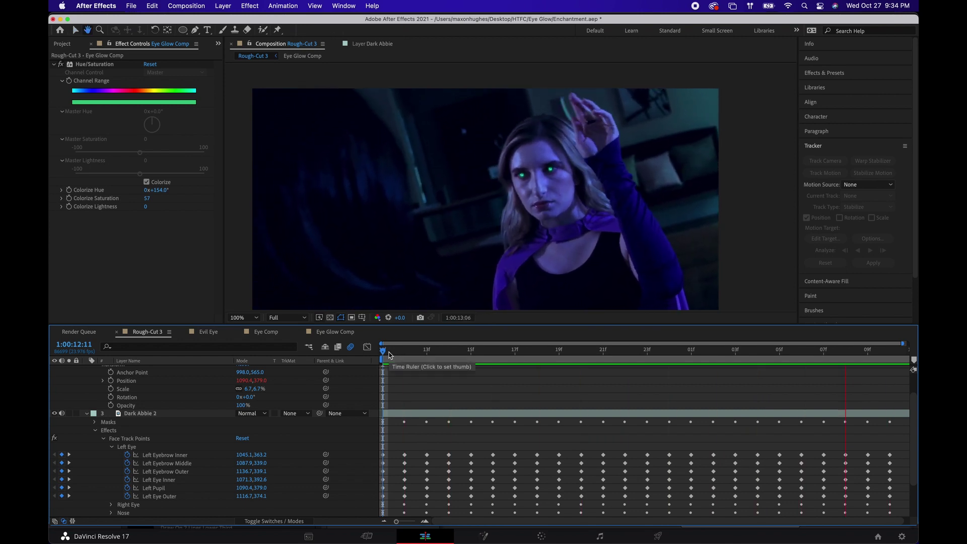
key("space")
key("period")
left_click(133, 374)
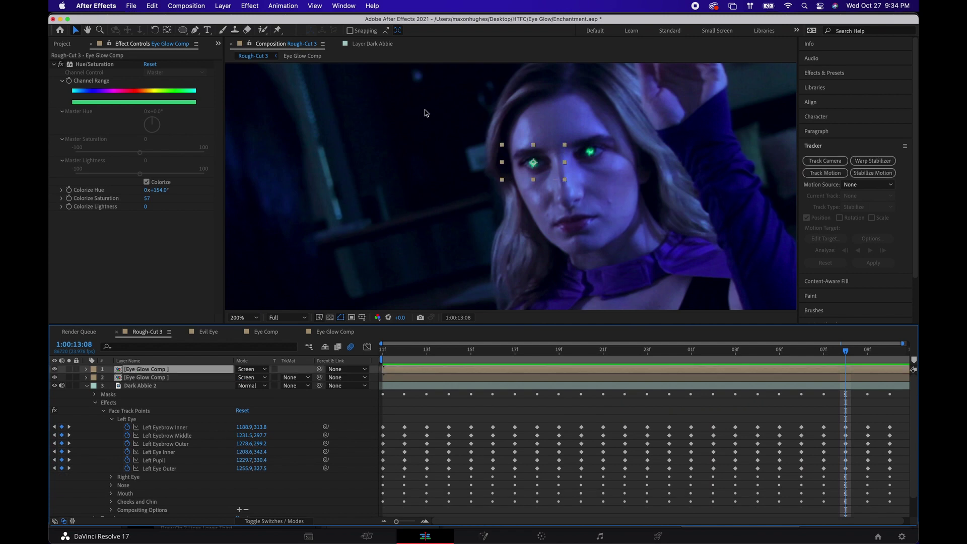
Add a Stylize > Glow effect with radius 381 to the top Eye Glow Comp layer
left_click(252, 10)
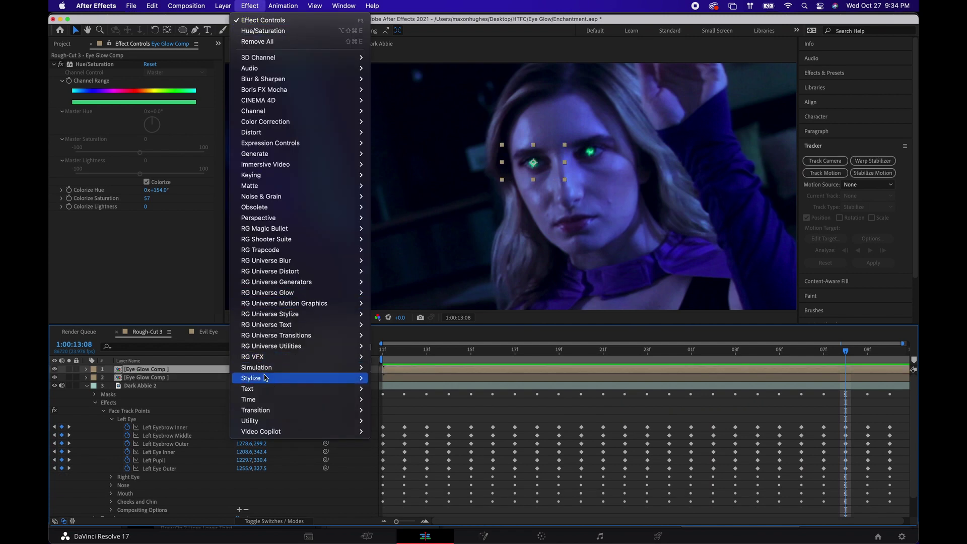
mouse_move(265, 380)
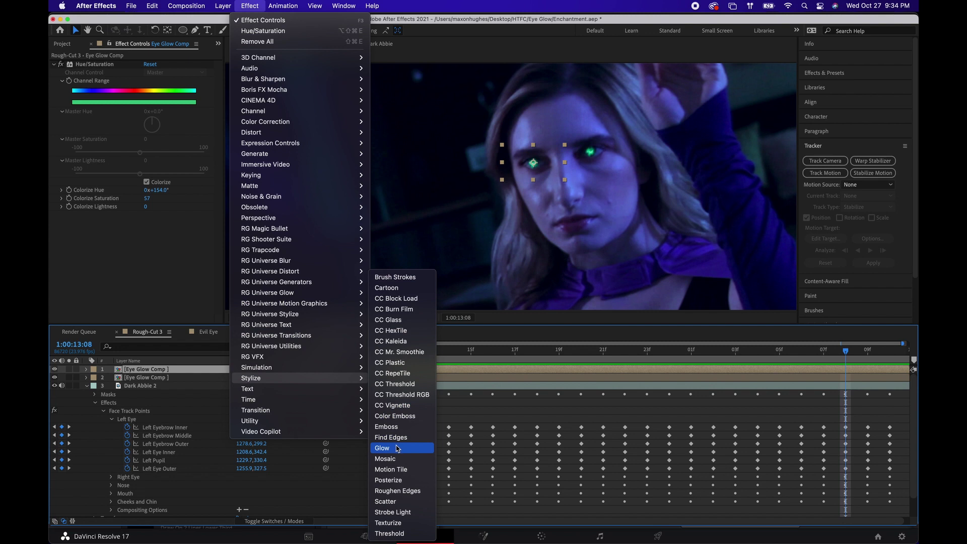
left_click(397, 449)
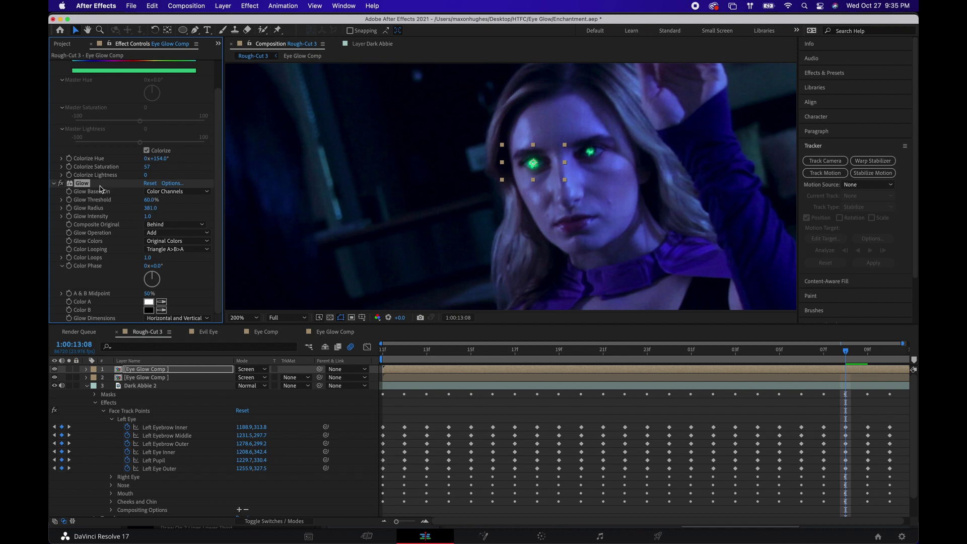
Paste the same Glow onto the second Eye Glow Comp layer and inspect the glowing eyes
left_click(159, 378)
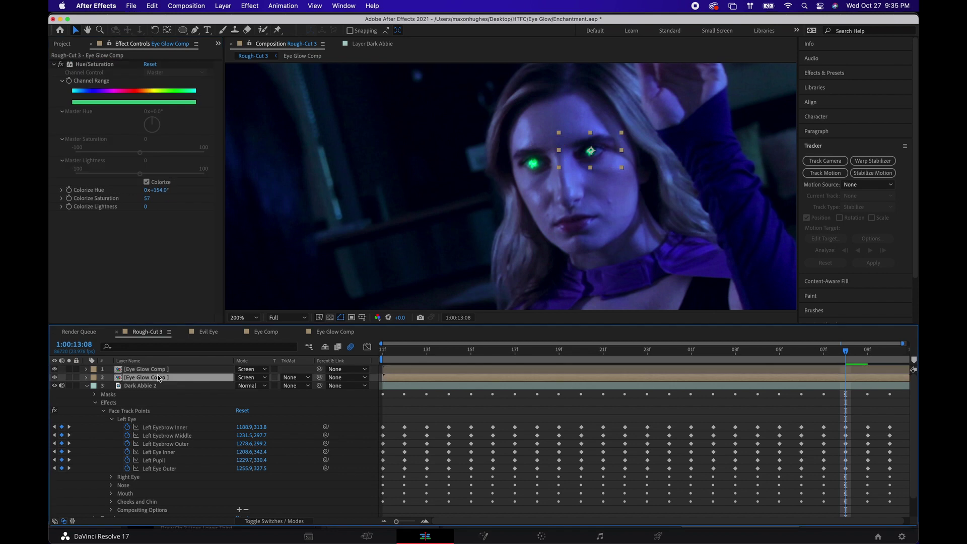
key("super+v")
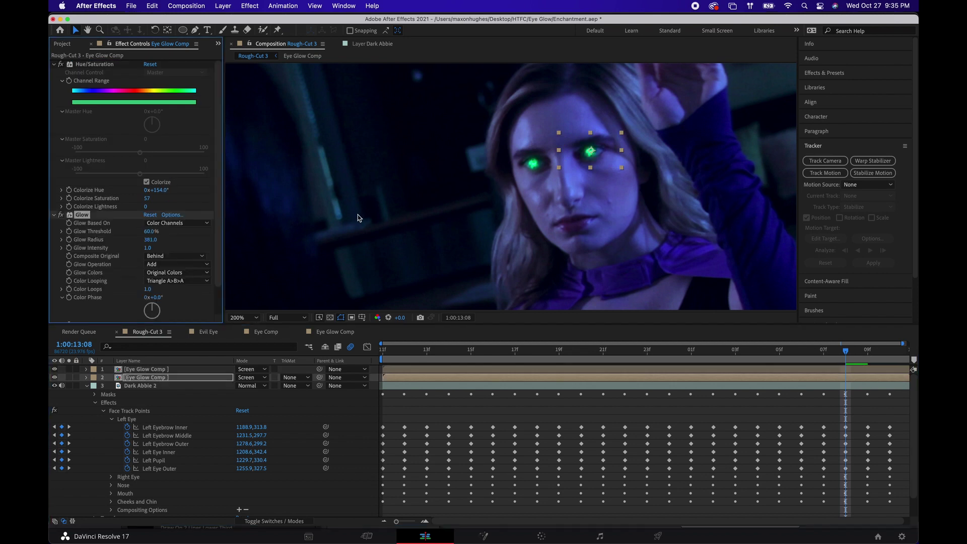
key("comma")
left_click(744, 203)
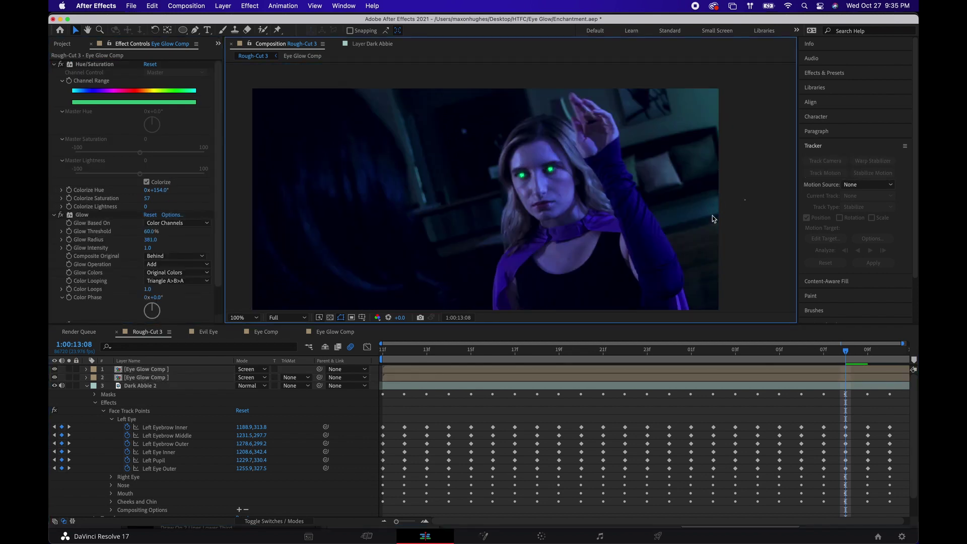
key("period")
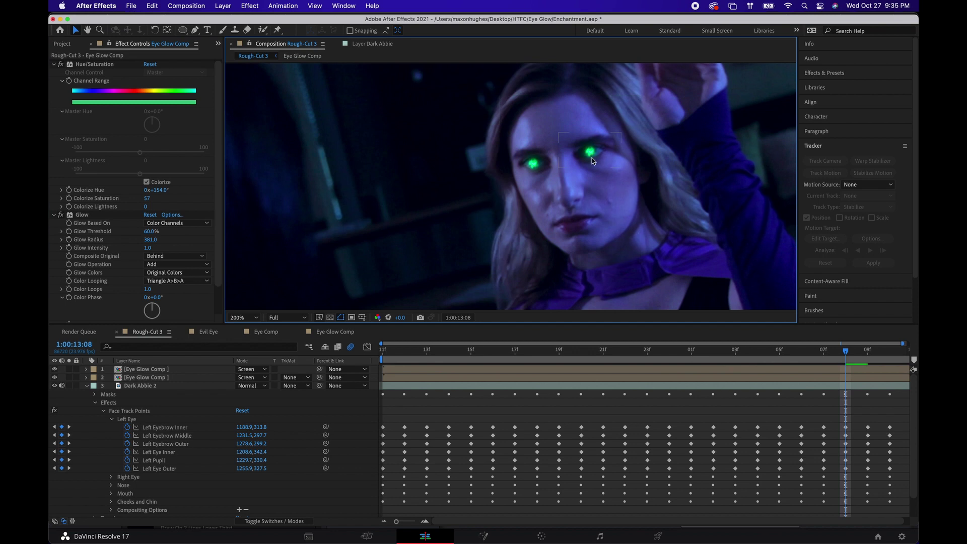
key("comma")
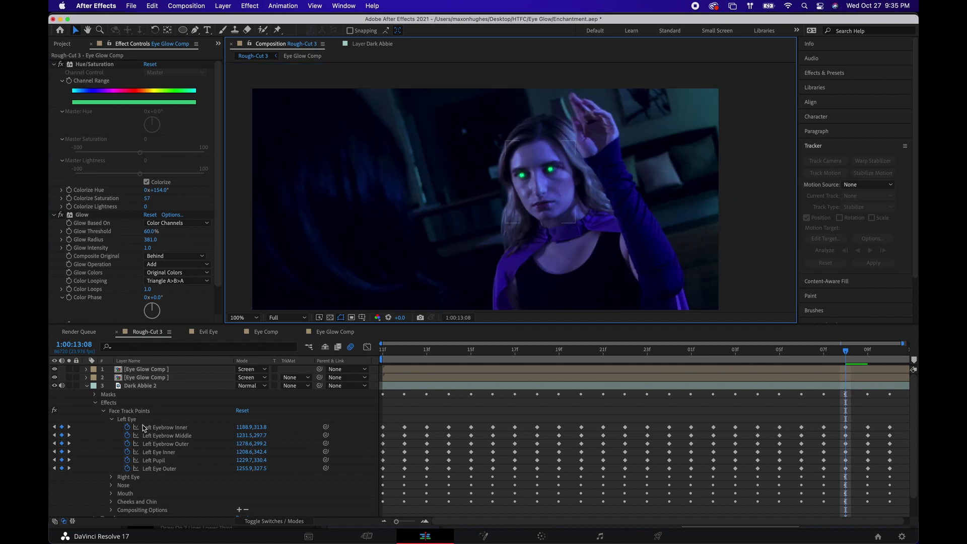
left_click(380, 354)
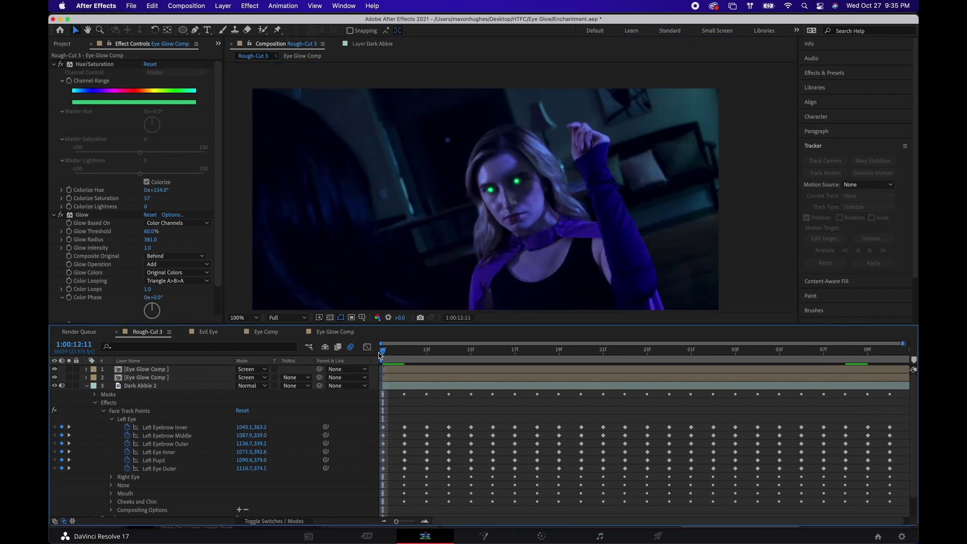